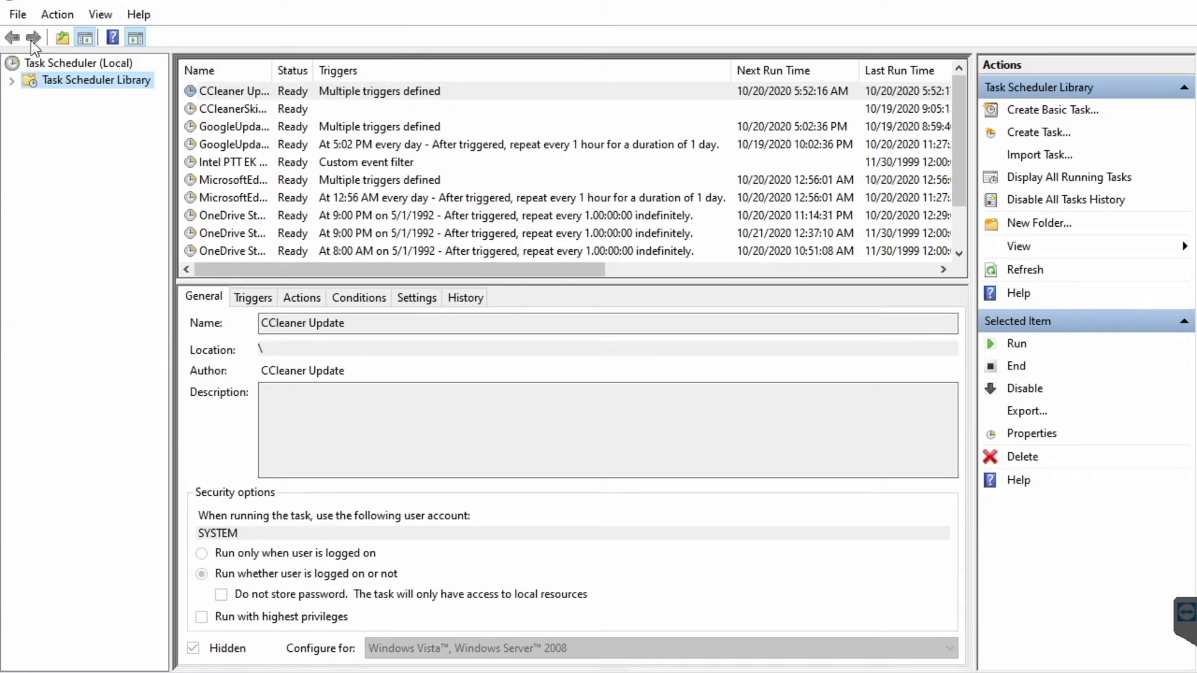
# - Hide and restore the console tree and the Actions pane
pyautogui.click(86, 39)
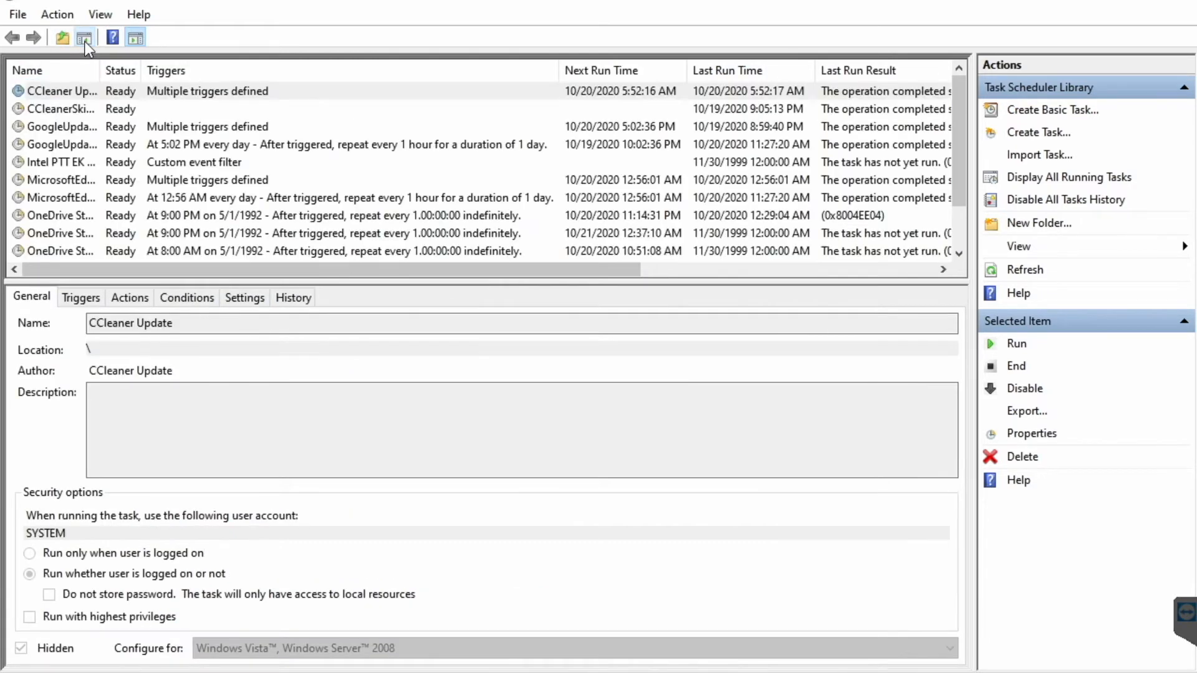
pyautogui.click(85, 39)
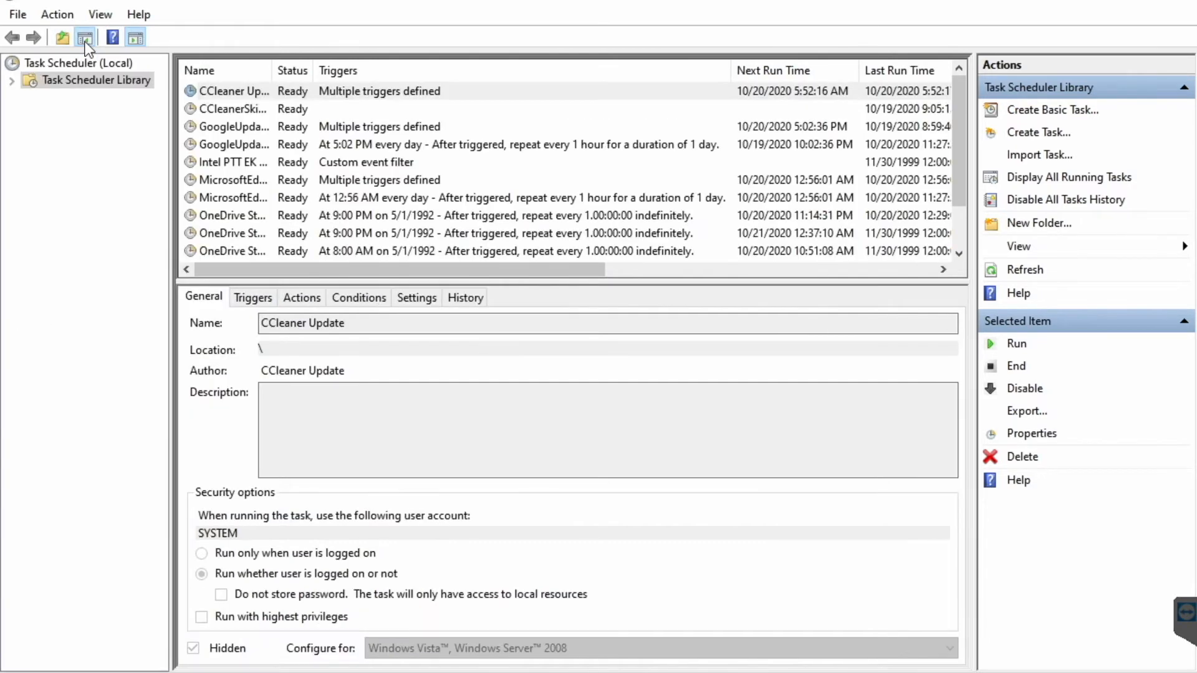
pyautogui.click(135, 39)
pyautogui.click(134, 39)
# - Expand Task Scheduler Library and its Microsoft folder in the console tree
pyautogui.click(12, 87)
pyautogui.click(12, 81)
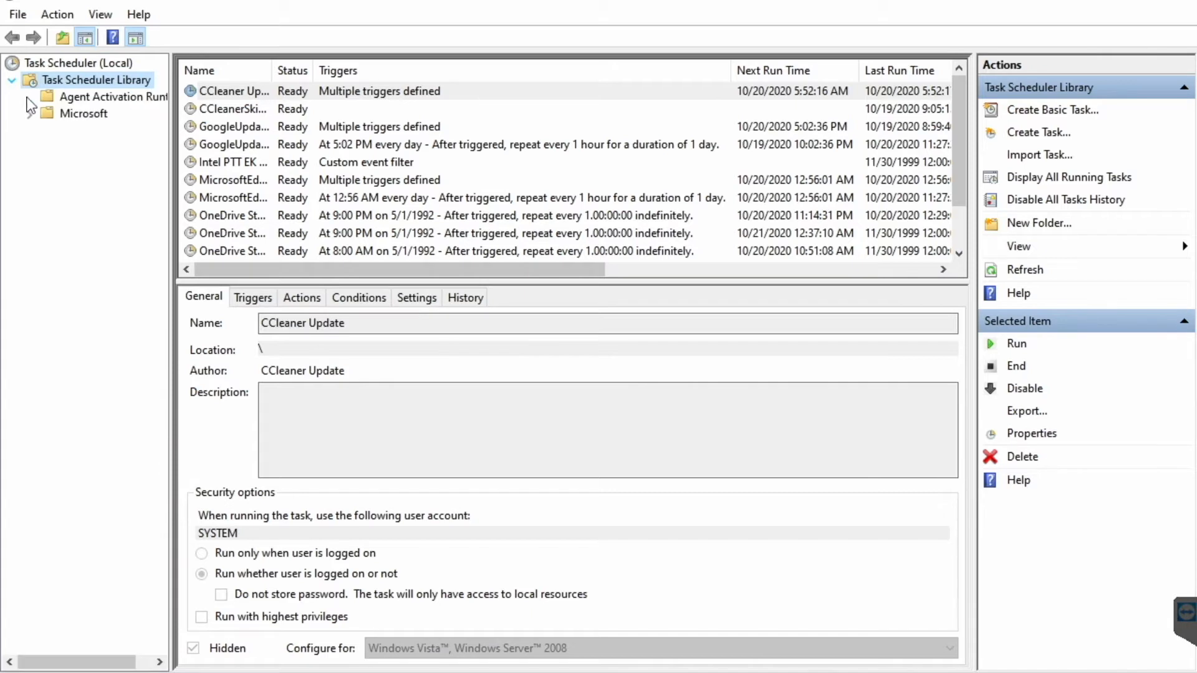
pyautogui.click(34, 117)
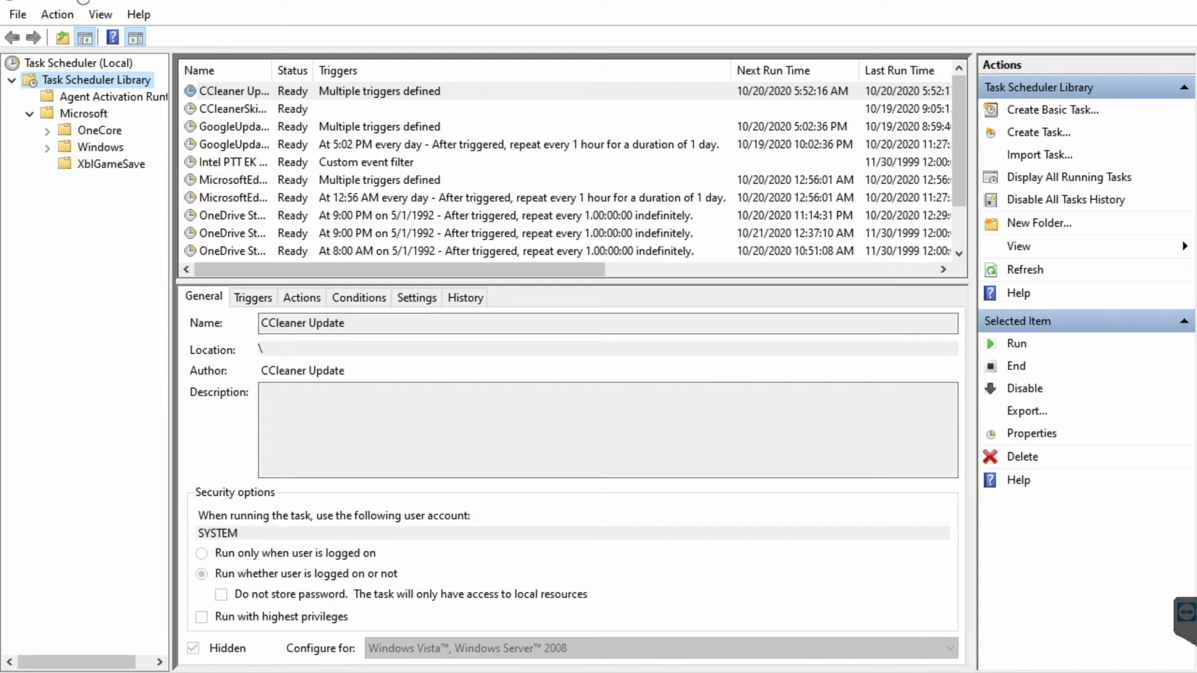
# - Open and dismiss the Action menu, then launch Create Basic Task from the Actions pane
pyautogui.click(58, 15)
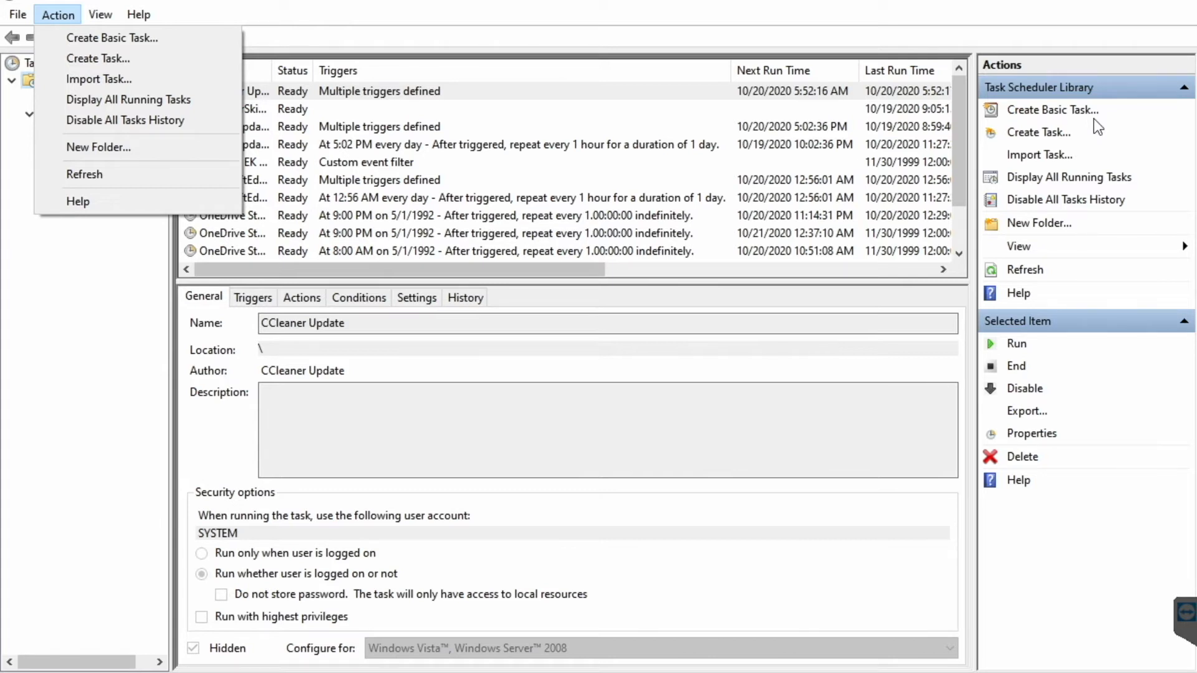
pyautogui.click(795, 350)
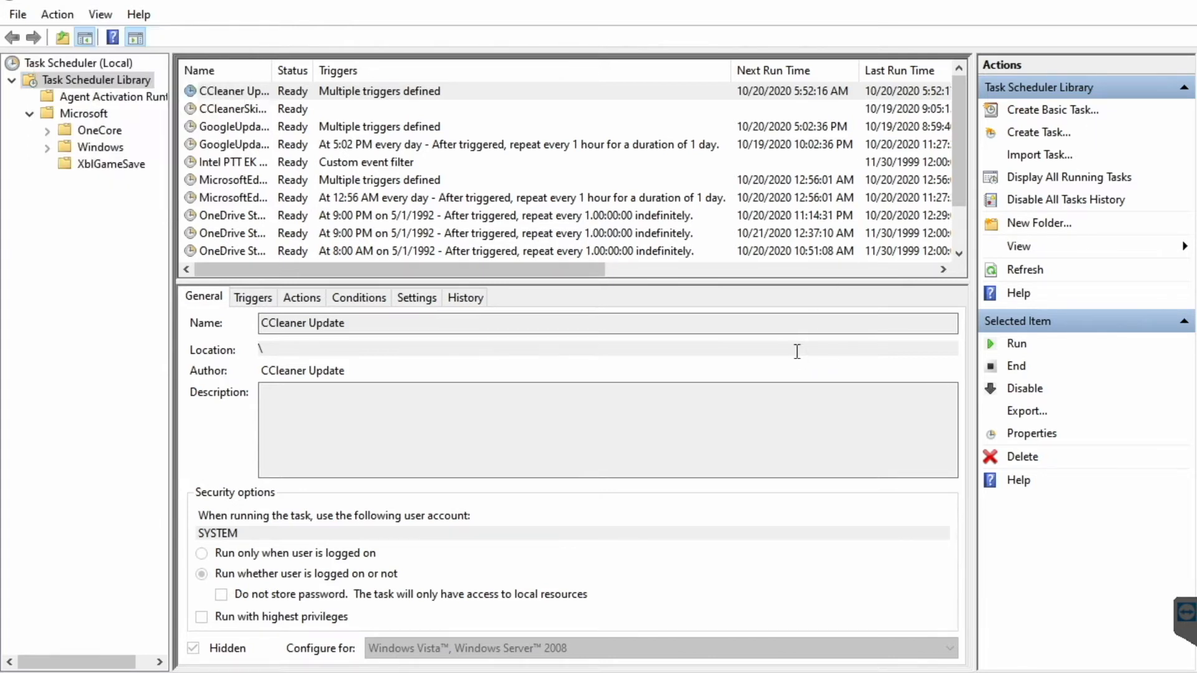
pyautogui.click(1066, 116)
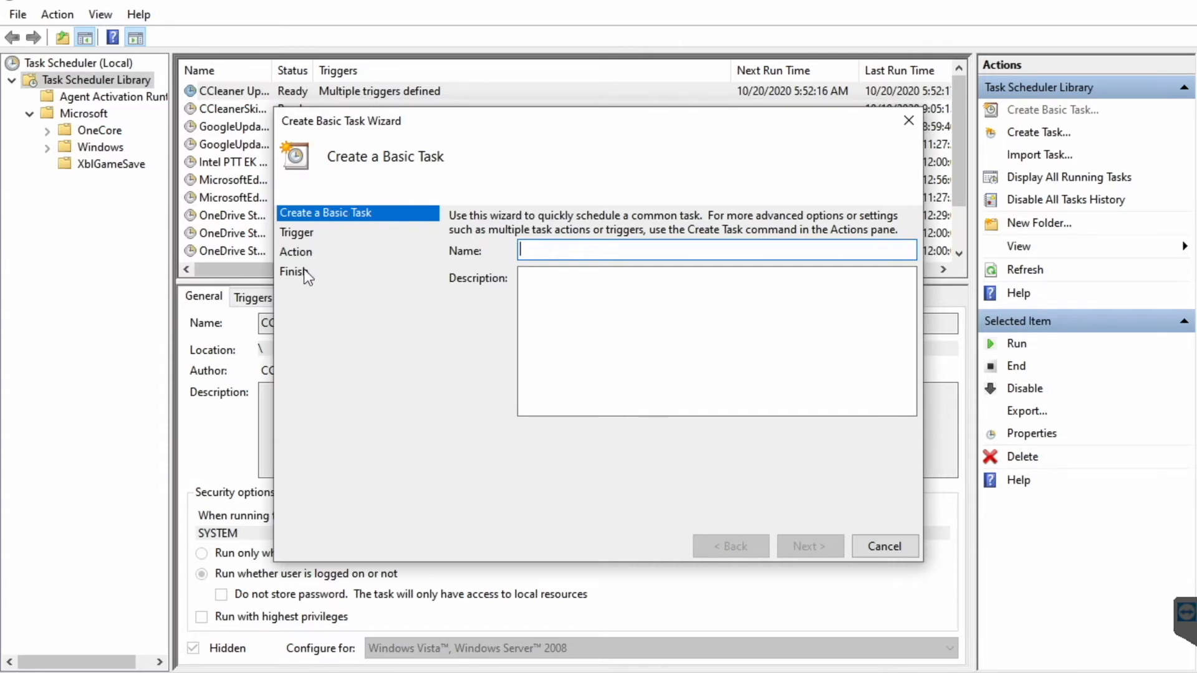
# - Cancel the basic wizard, browse Create Task's Triggers, Actions, Conditions and Settings tabs, then cancel
pyautogui.click(878, 551)
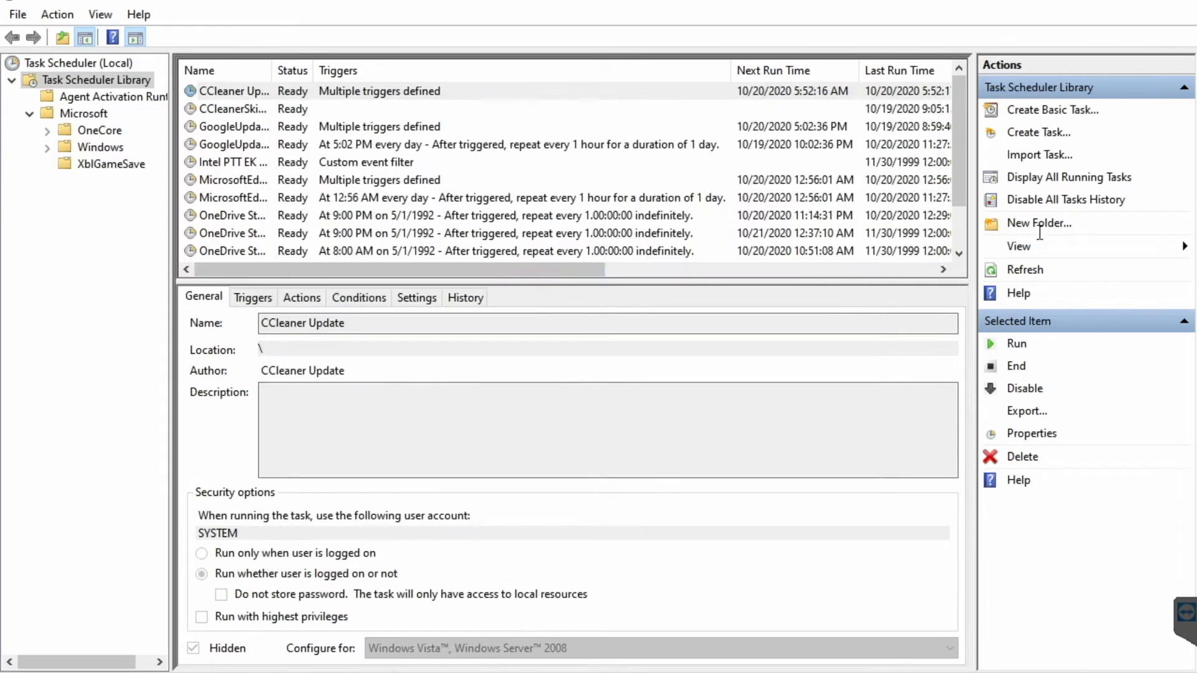
pyautogui.click(1052, 134)
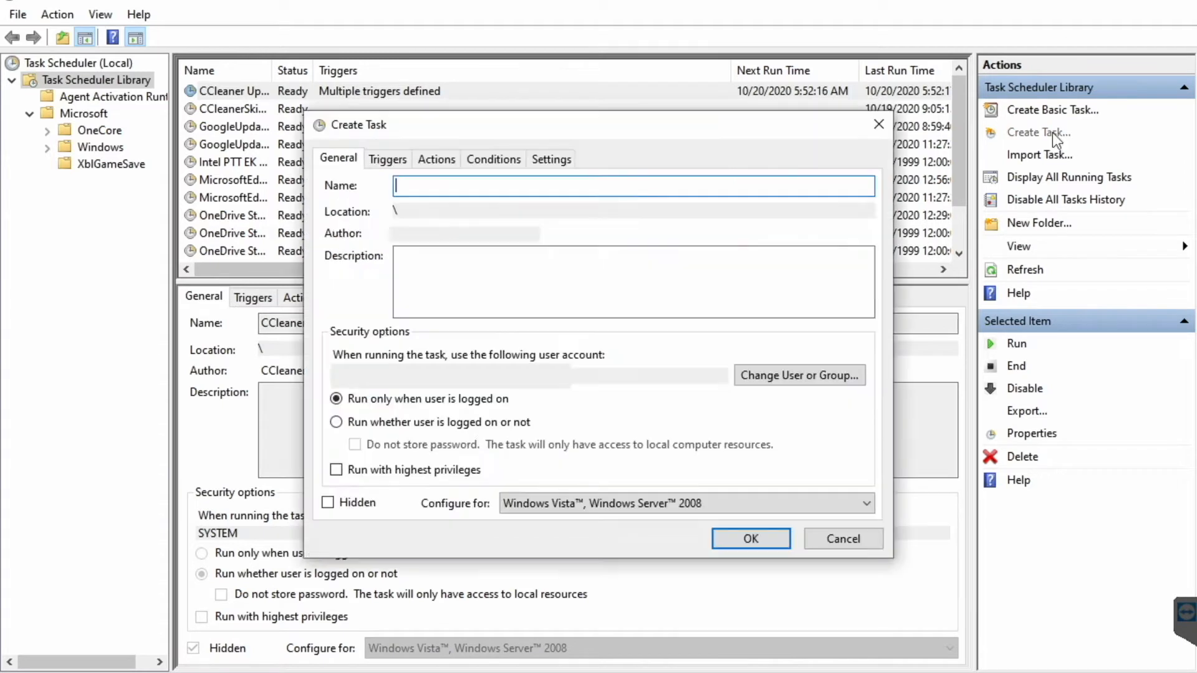
pyautogui.click(391, 161)
pyautogui.click(444, 159)
pyautogui.click(492, 160)
pyautogui.click(549, 161)
pyautogui.click(335, 159)
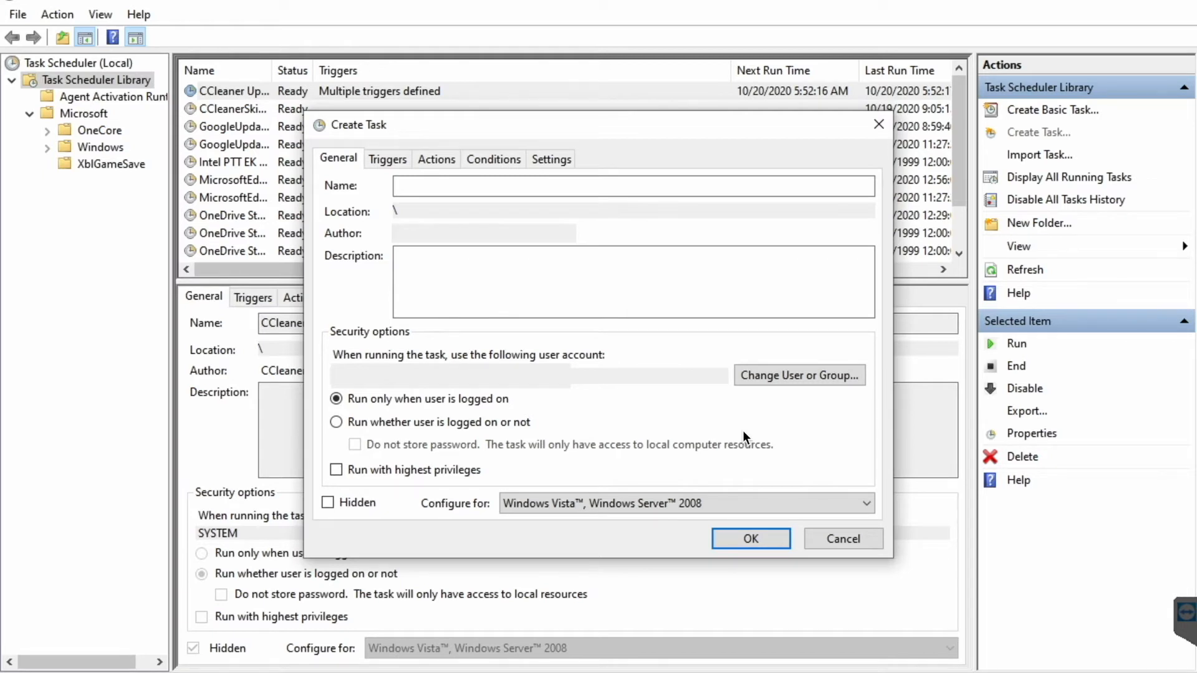
pyautogui.click(844, 537)
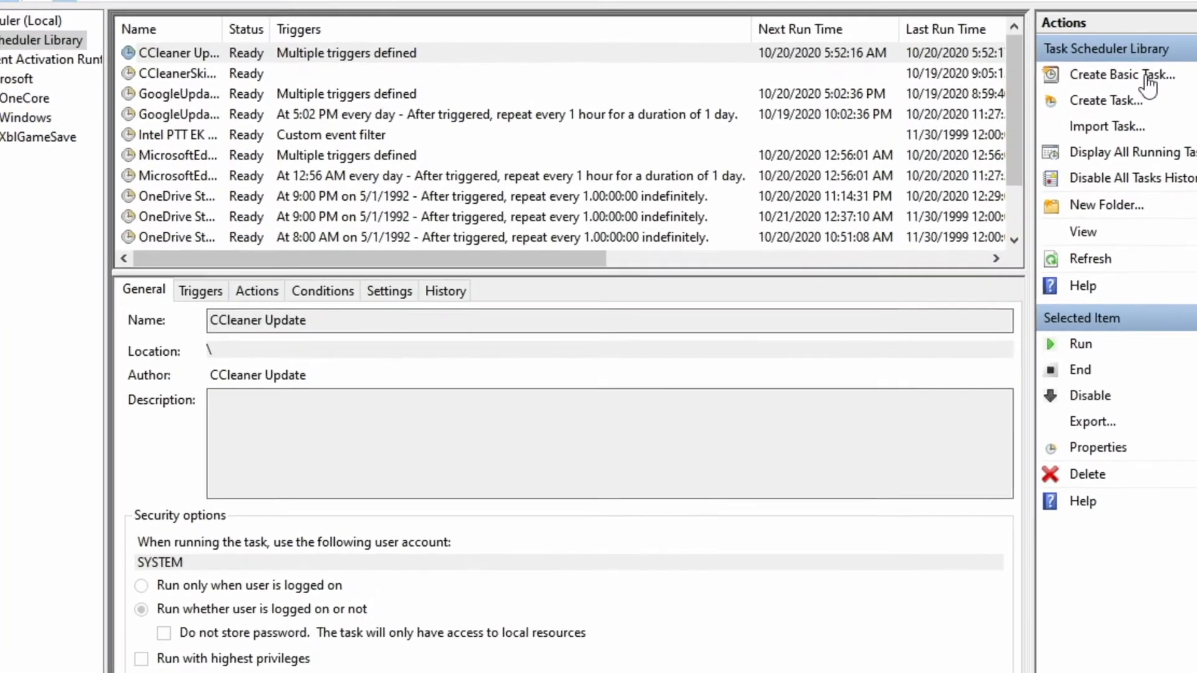
# - Start a basic task named 'Morning YouTube' with a description about opening the YouTube channel
pyautogui.click(1047, 106)
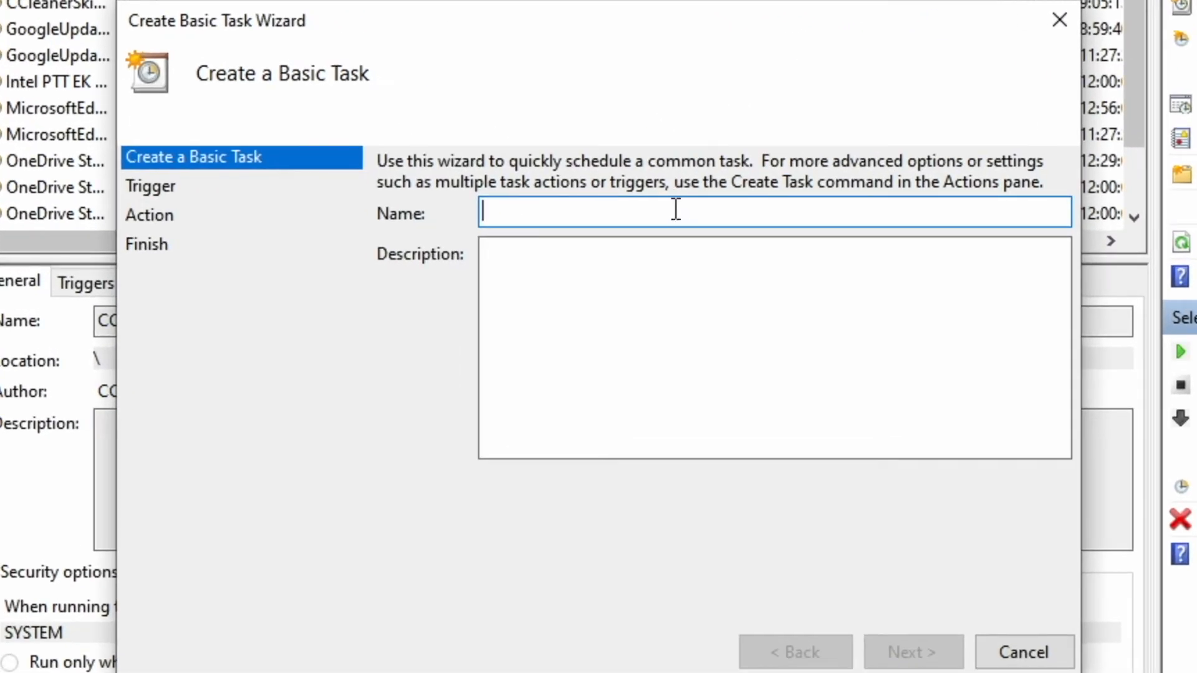
pyautogui.write('Morning YouTue')
pyautogui.press('BackSpace')
pyautogui.write('be')
pyautogui.press('Tab')
pyautogui.write("Open Justin's chan")
pyautogui.press('BackSpace')
pyautogui.press('BackSpace')
pyautogui.write('hannel.')
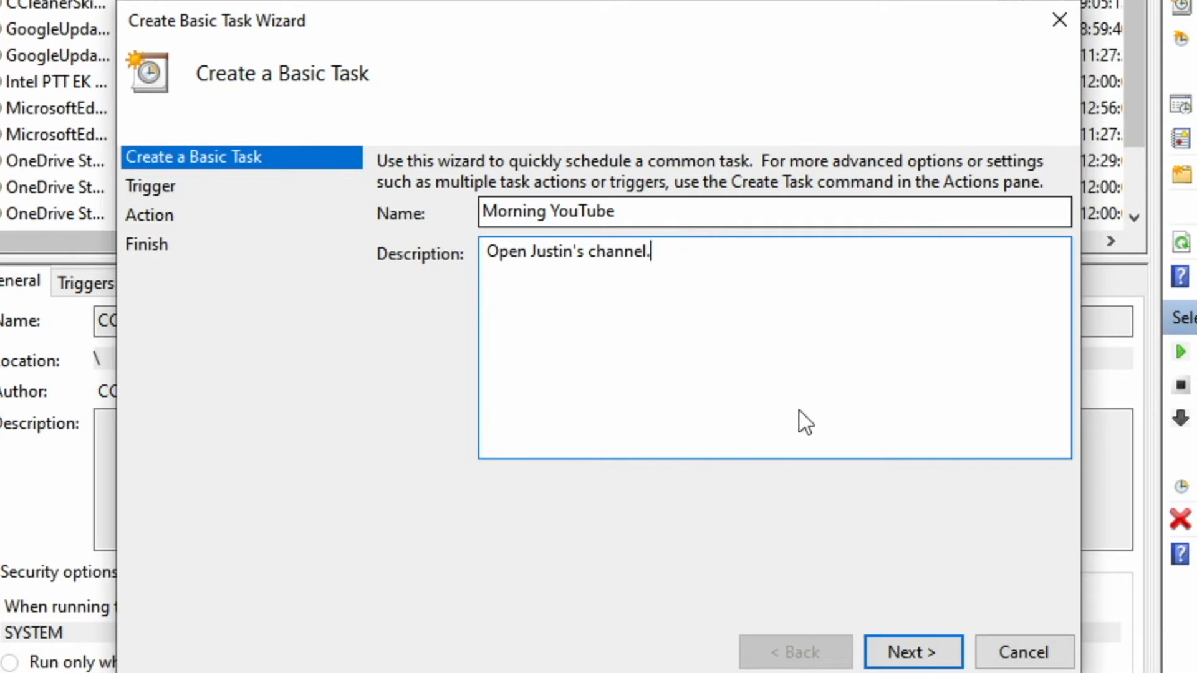
# - Choose a Daily trigger starting on 10/20/2020
pyautogui.click(927, 654)
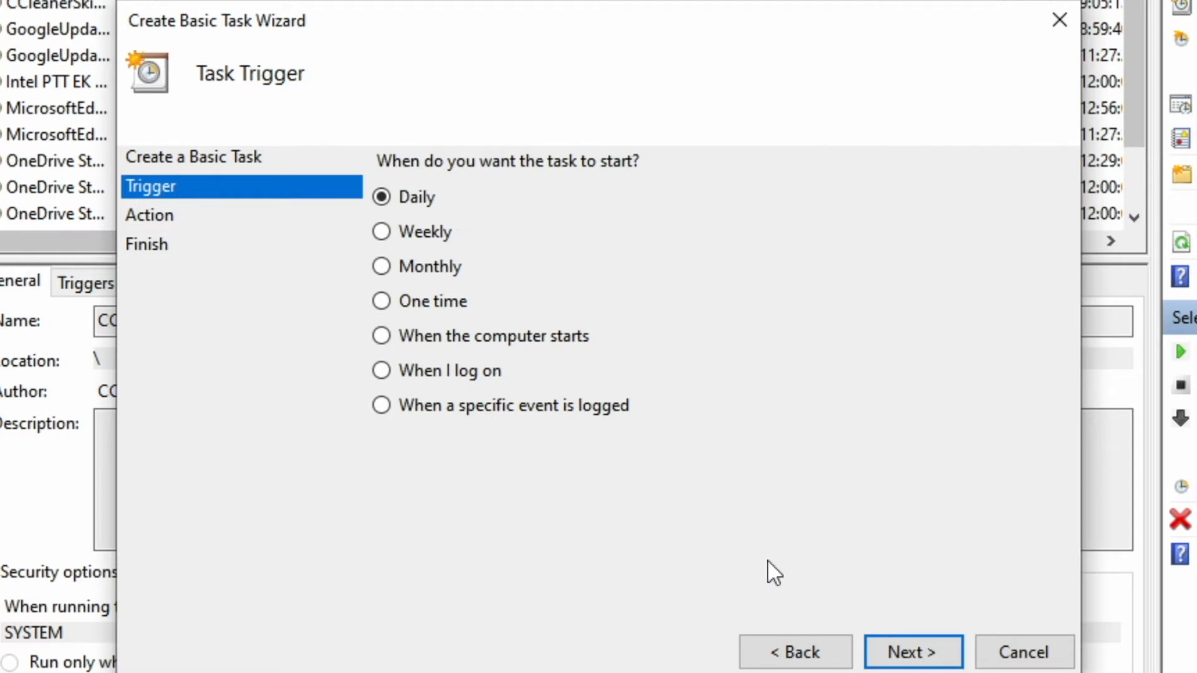
pyautogui.click(907, 654)
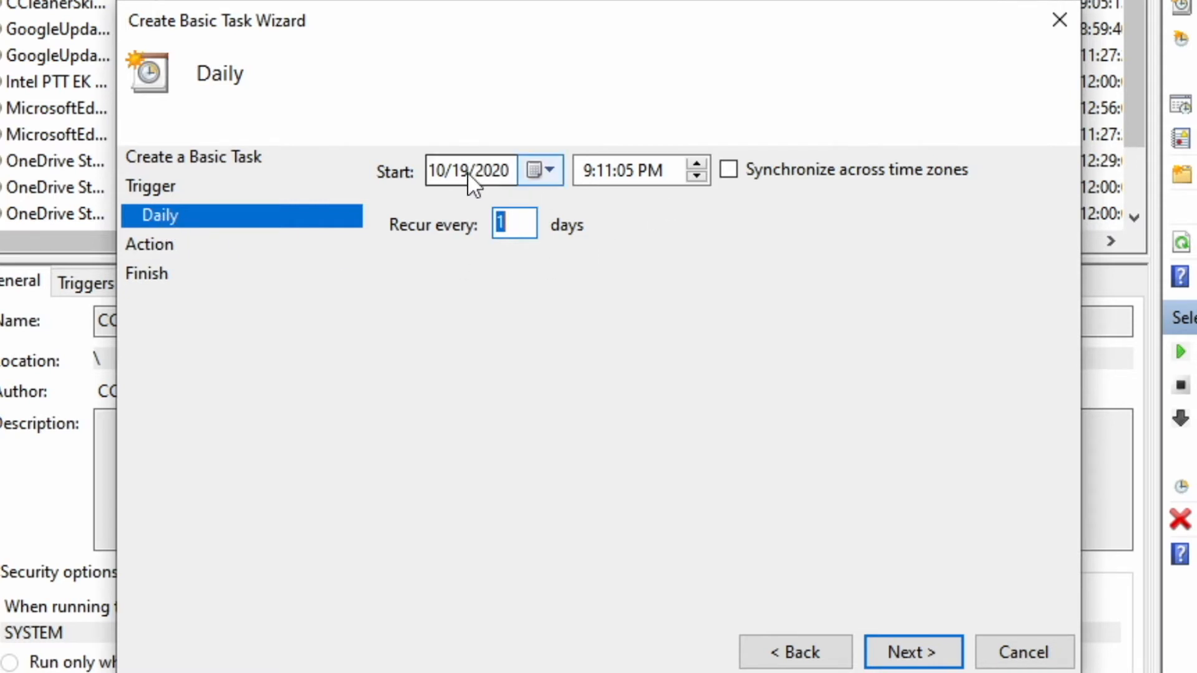
pyautogui.click(551, 168)
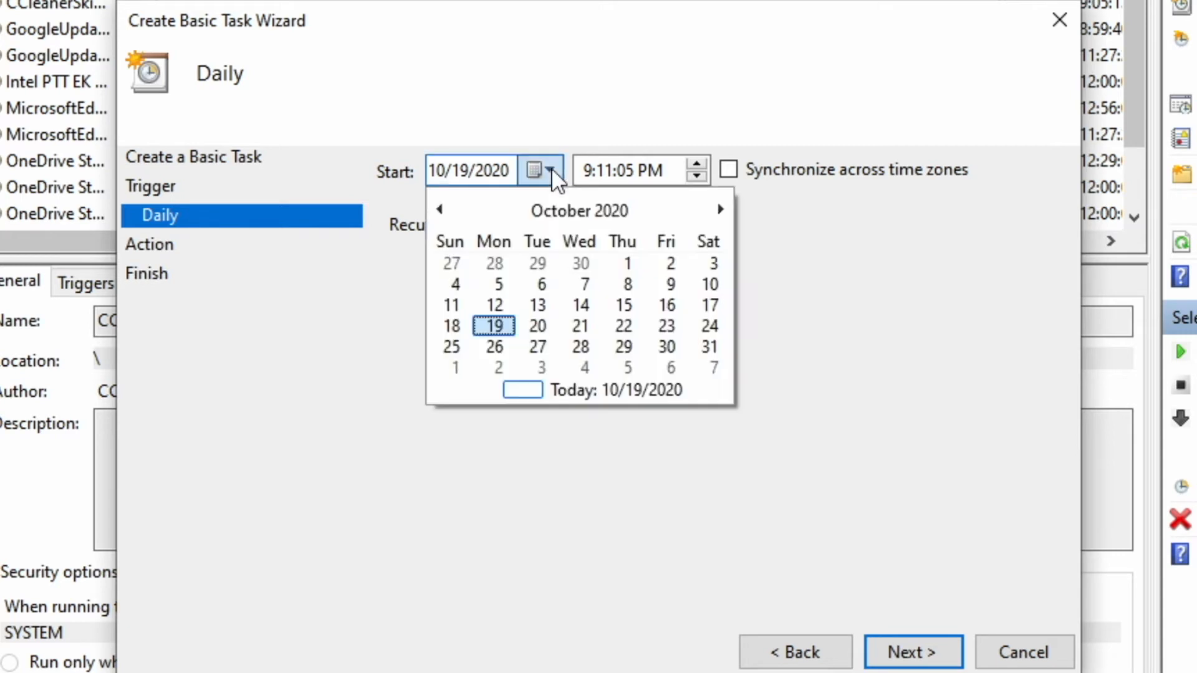
pyautogui.click(537, 326)
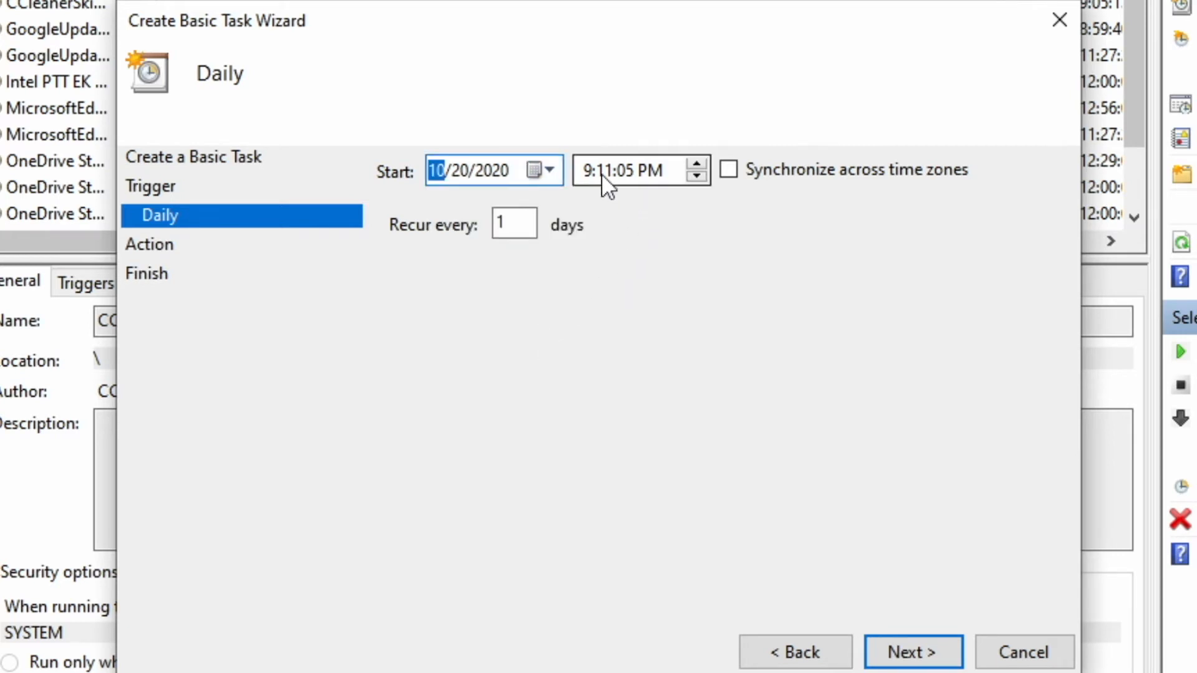
# - Set the daily start time to 8:00:00 AM
pyautogui.click(586, 169)
pyautogui.write('8')
pyautogui.press('Right')
pyautogui.write('00')
pyautogui.press('Right')
pyautogui.write('00')
pyautogui.press('Right')
pyautogui.write('a')
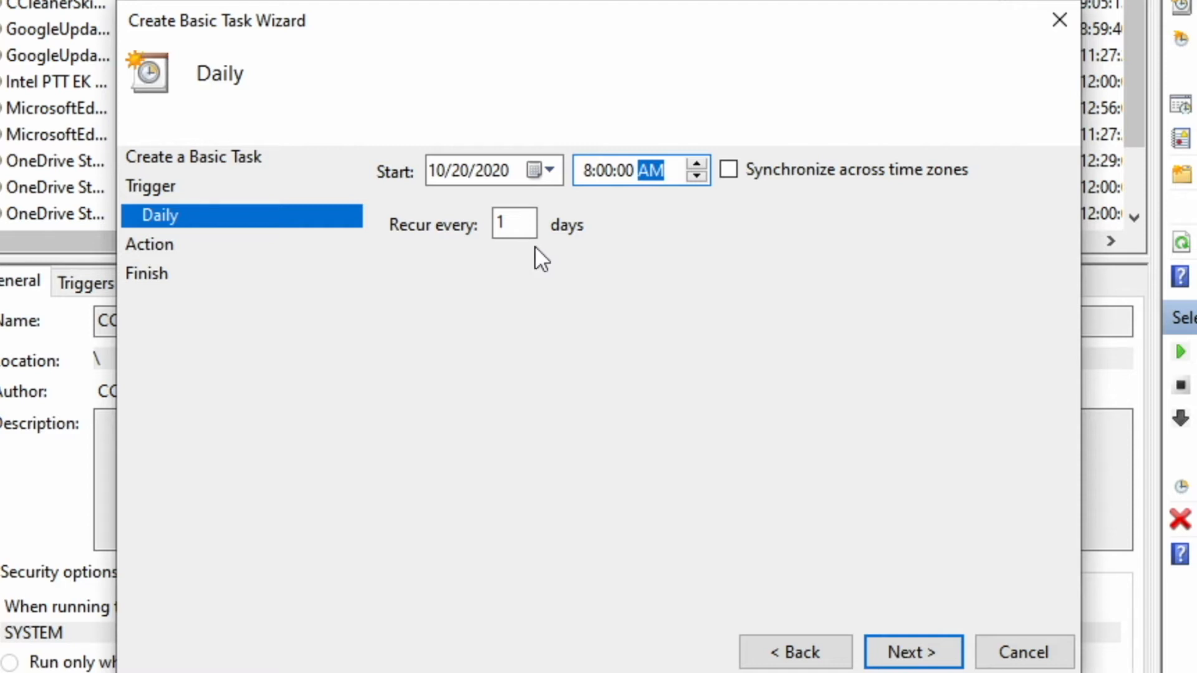
pyautogui.click(936, 658)
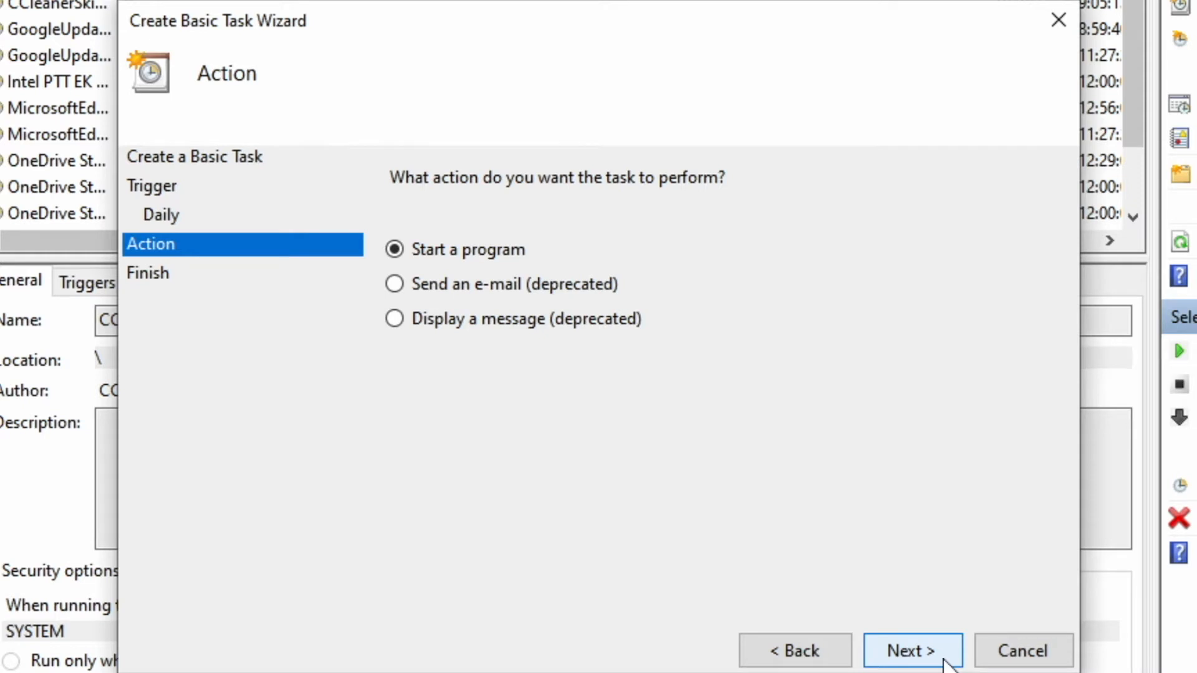
# - Keep Start a program and select iexplore.exe from the Internet Explorer folder as the program
pyautogui.click(944, 660)
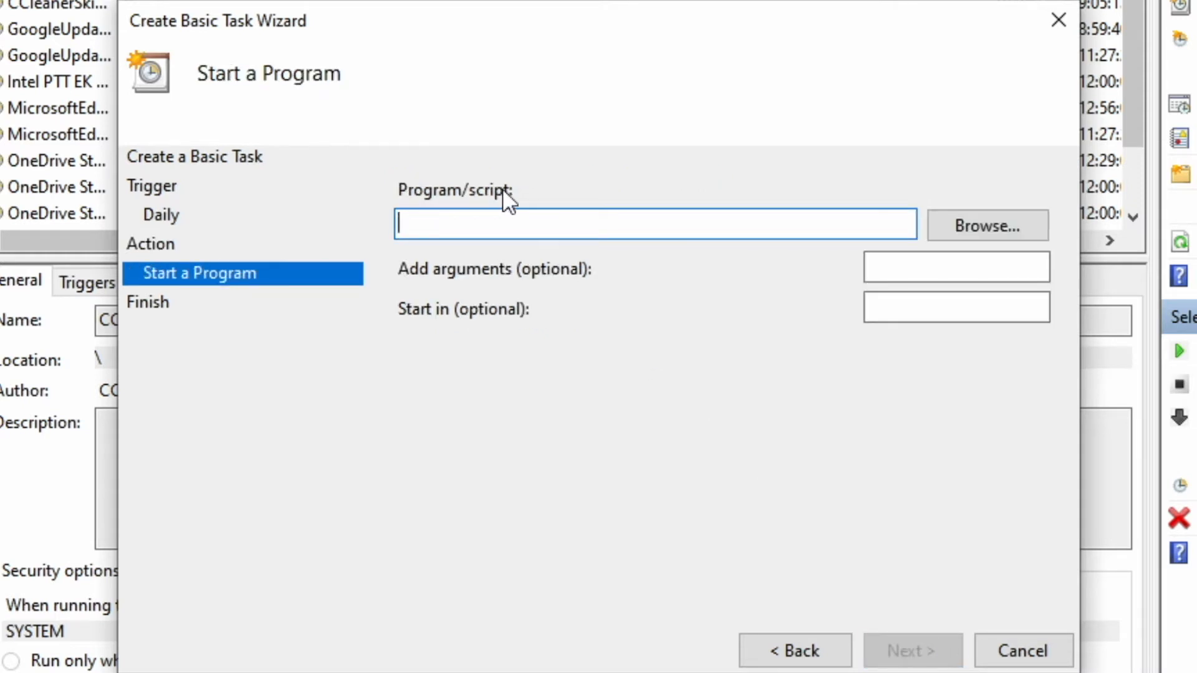
pyautogui.click(960, 227)
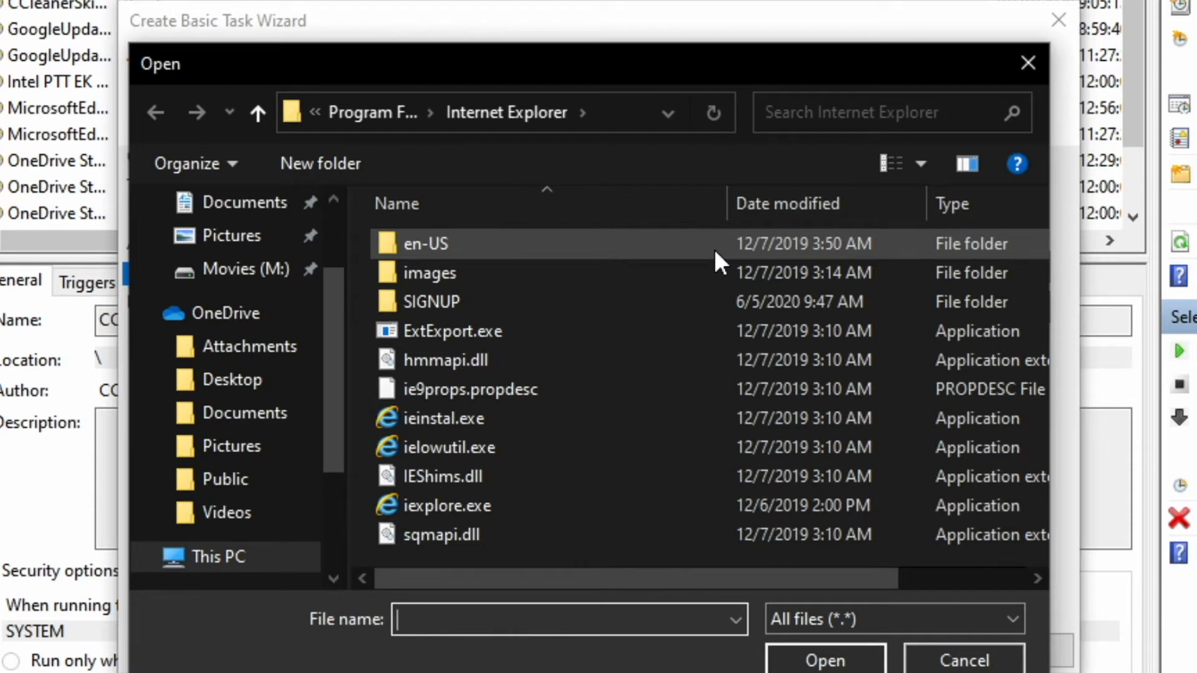
pyautogui.click(512, 528)
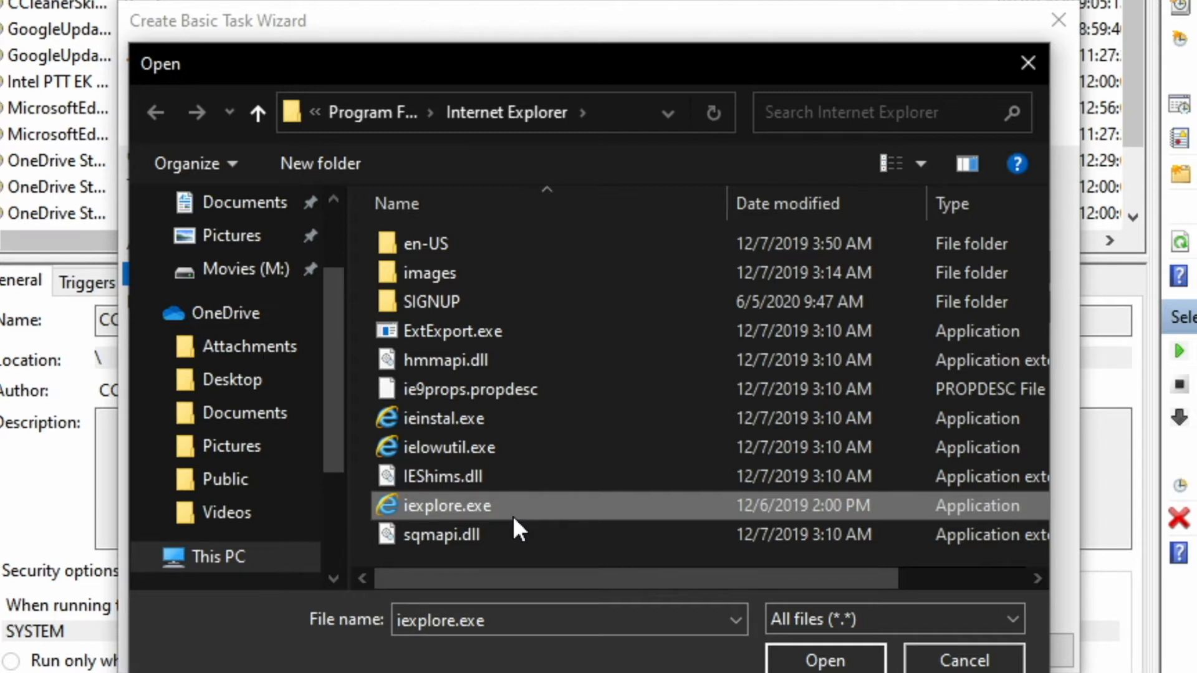
pyautogui.click(512, 515)
pyautogui.click(512, 515)
pyautogui.click(578, 502)
pyautogui.click(846, 665)
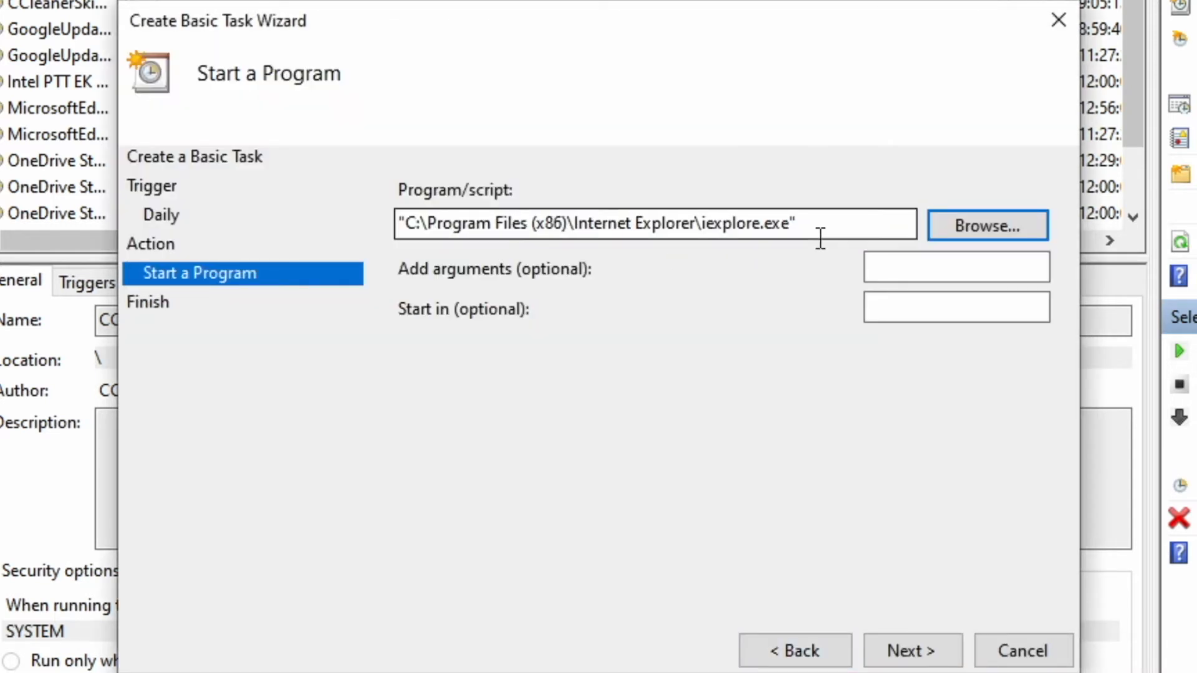
# - Paste the YouTube channel URL into the Add arguments field
pyautogui.click(895, 266)
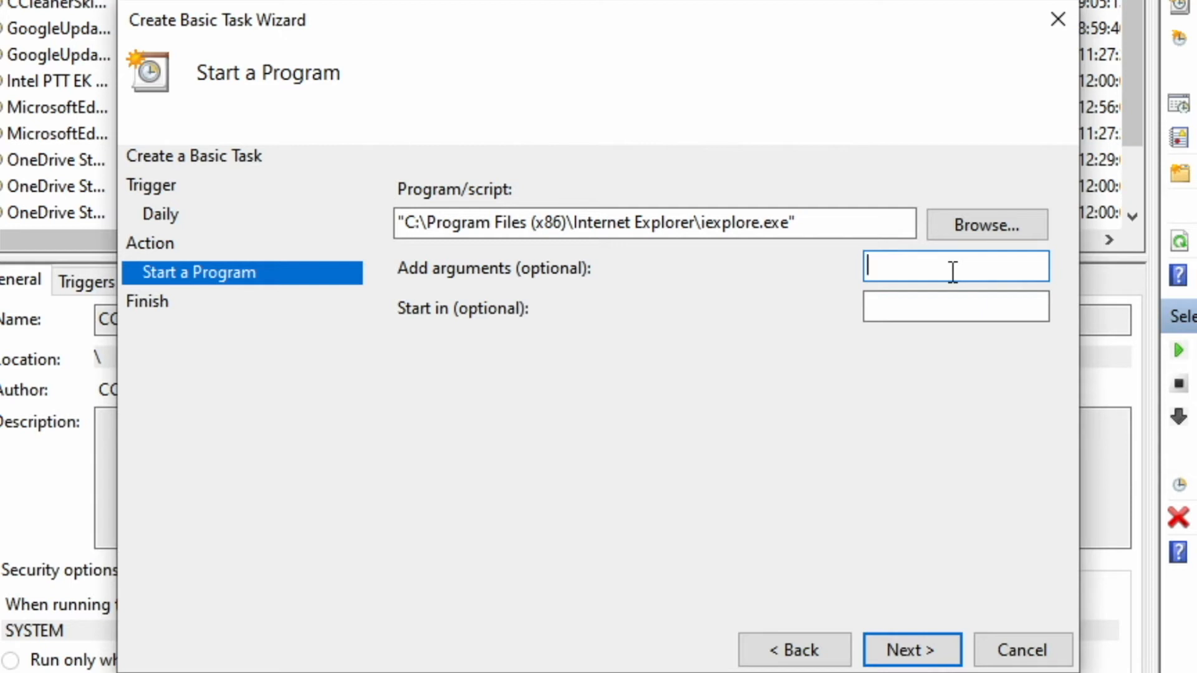
pyautogui.hotkey('ctrl', 'v')
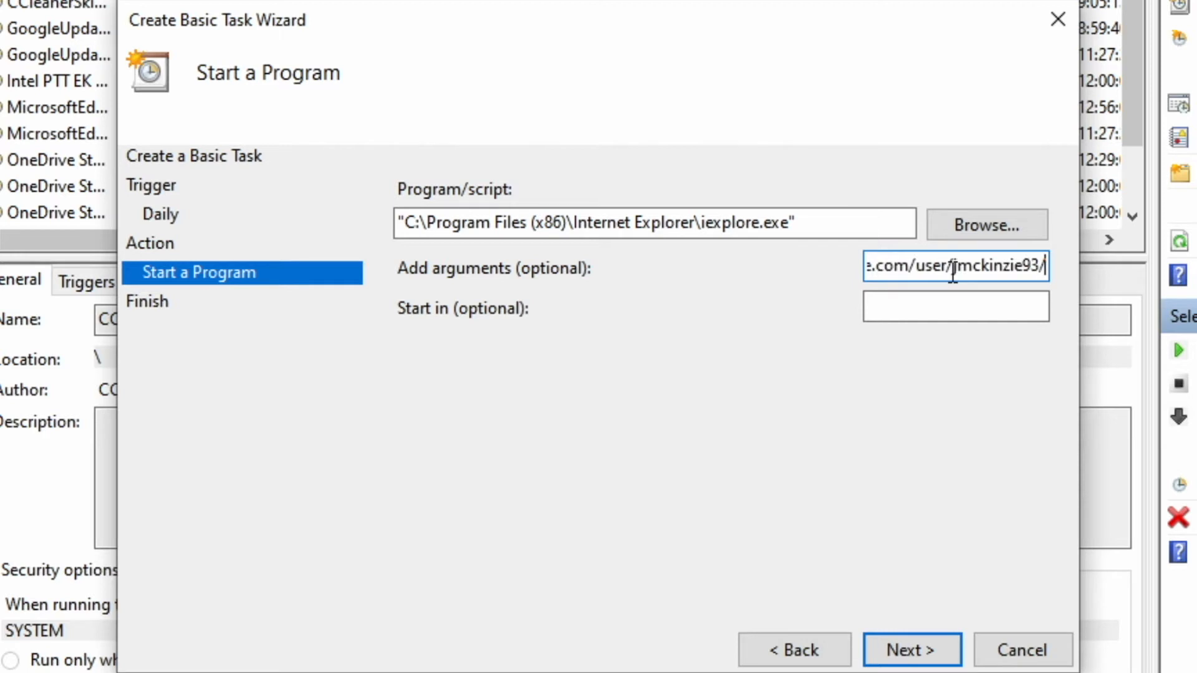
pyautogui.moveTo(952, 272); pyautogui.dragTo(796, 262)
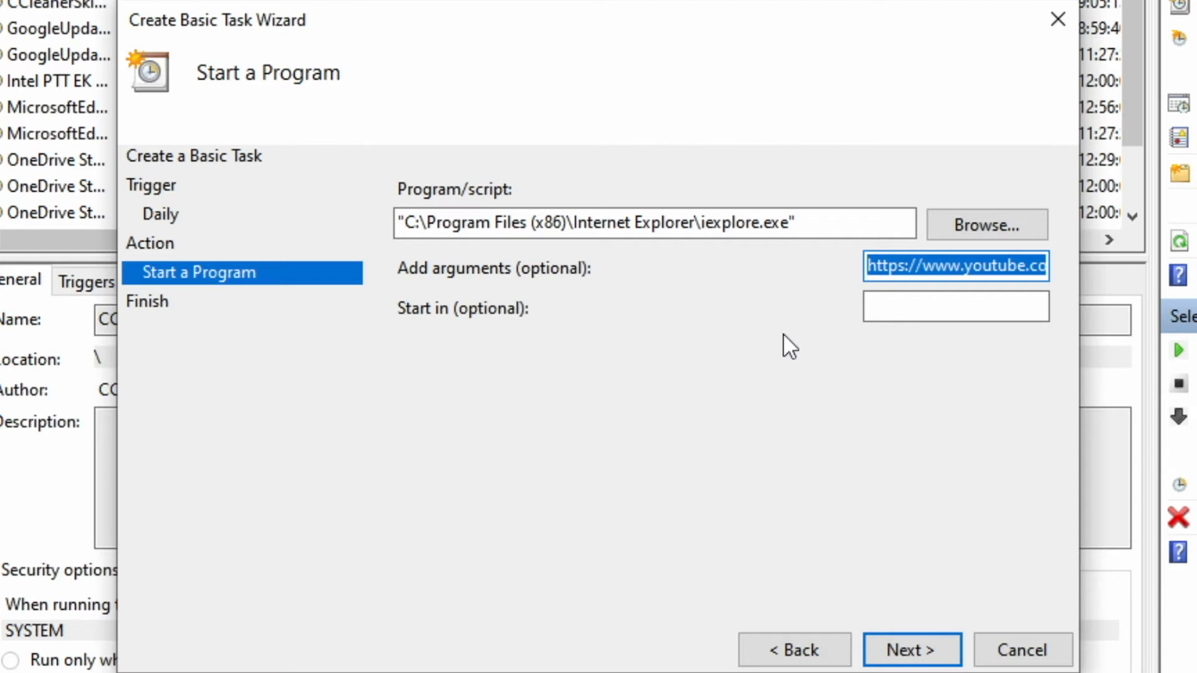
# - Review the summary's iexplore.exe path and YouTube address, then finish with Properties set to open
pyautogui.click(911, 650)
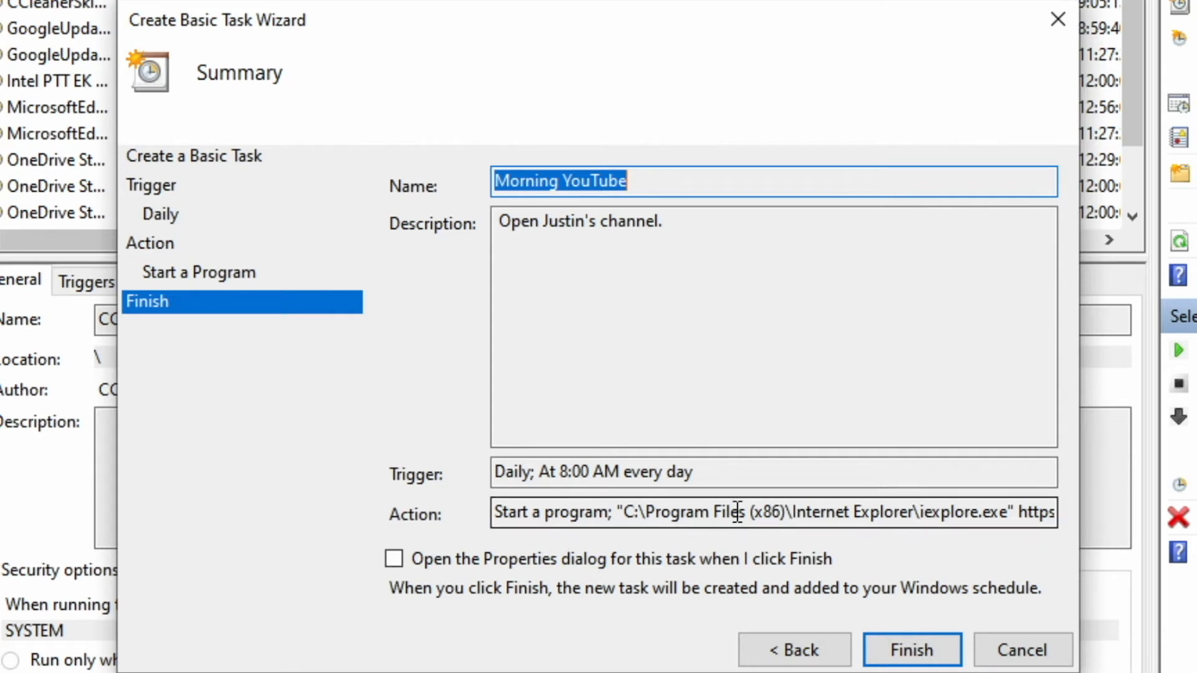
pyautogui.moveTo(798, 517); pyautogui.dragTo(908, 520)
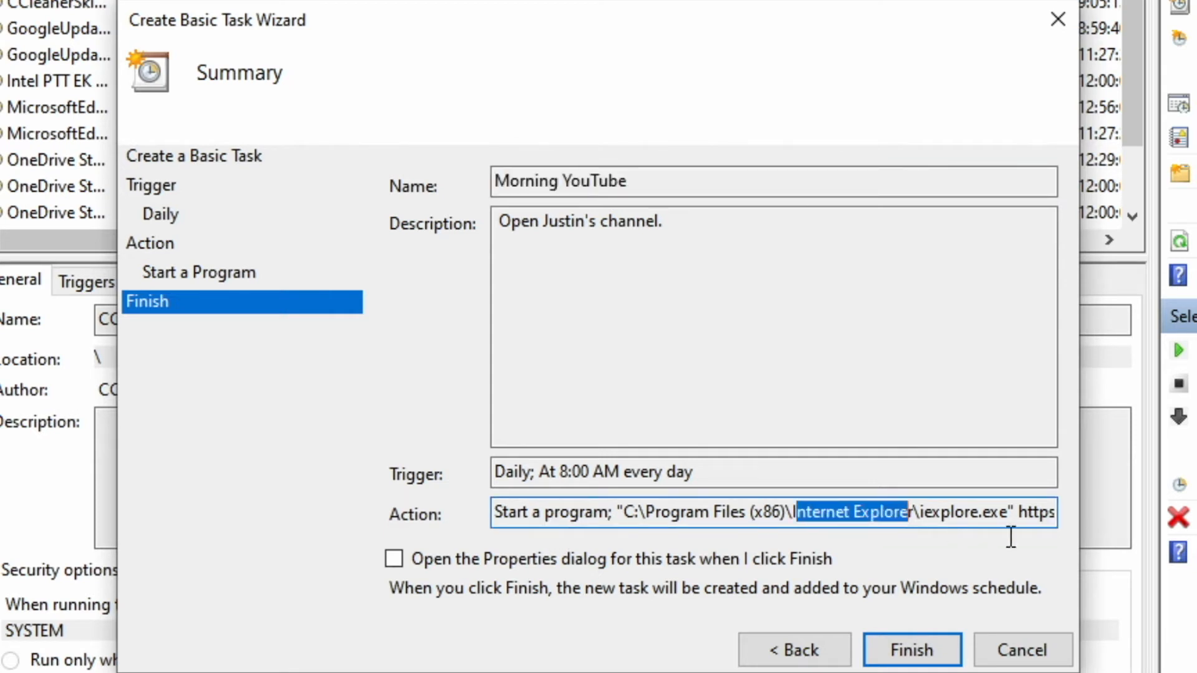
pyautogui.moveTo(1019, 517); pyautogui.dragTo(1097, 521)
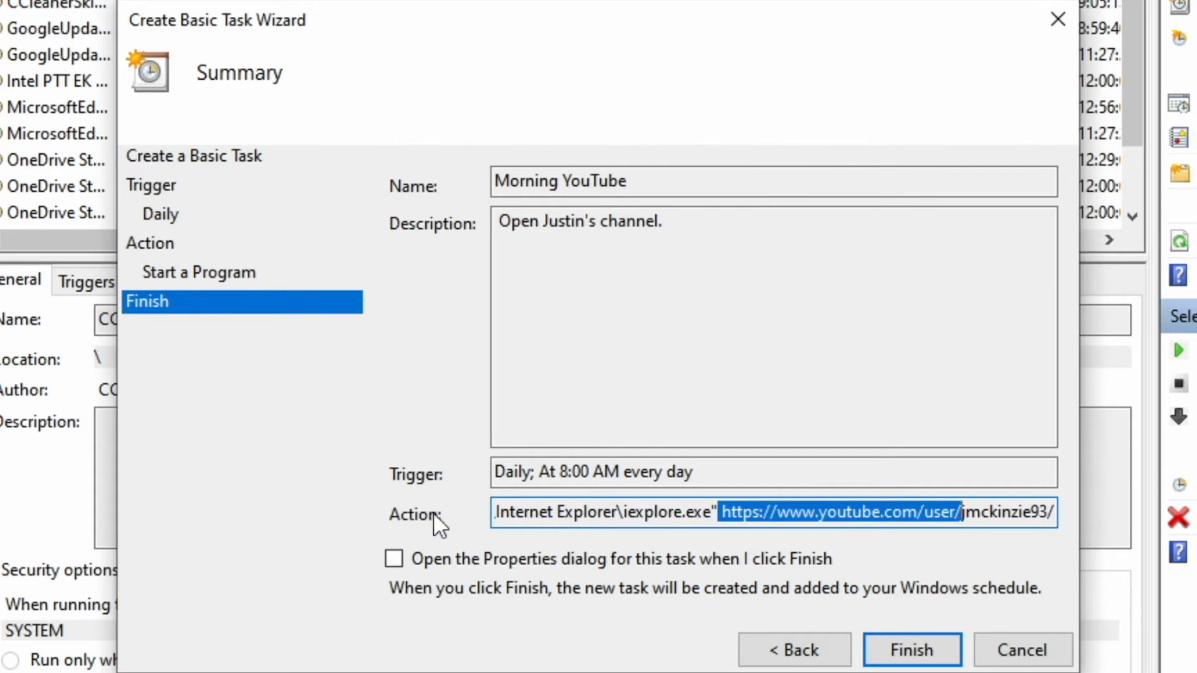
pyautogui.click(395, 558)
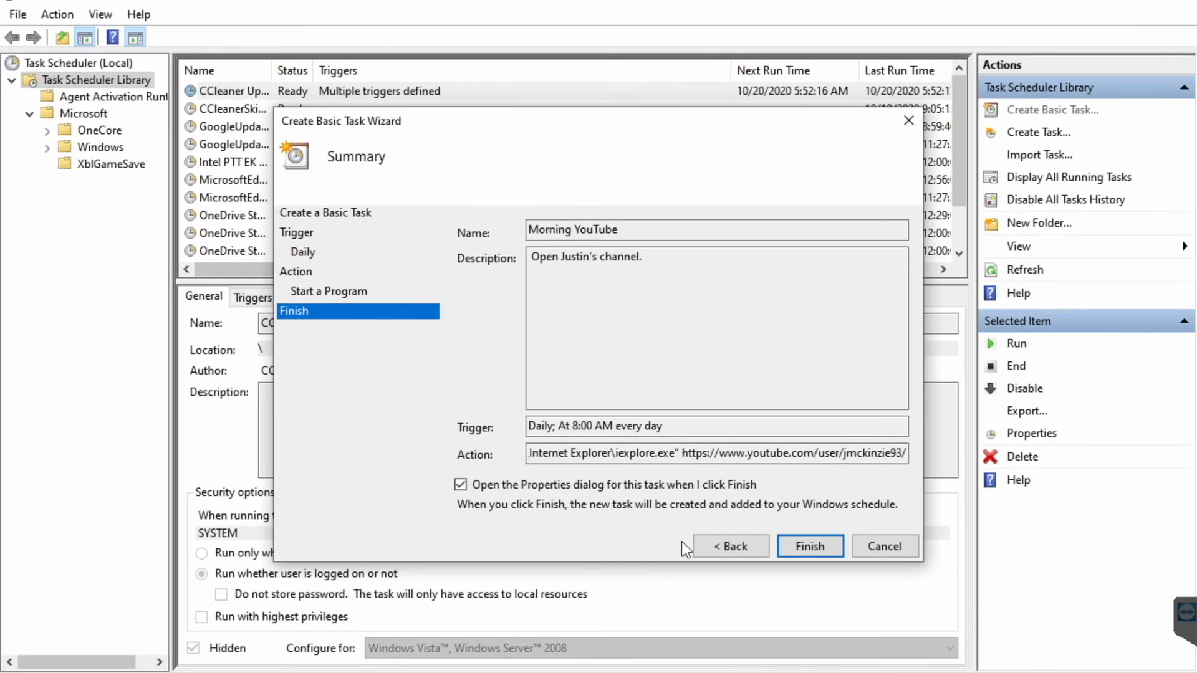
pyautogui.click(808, 546)
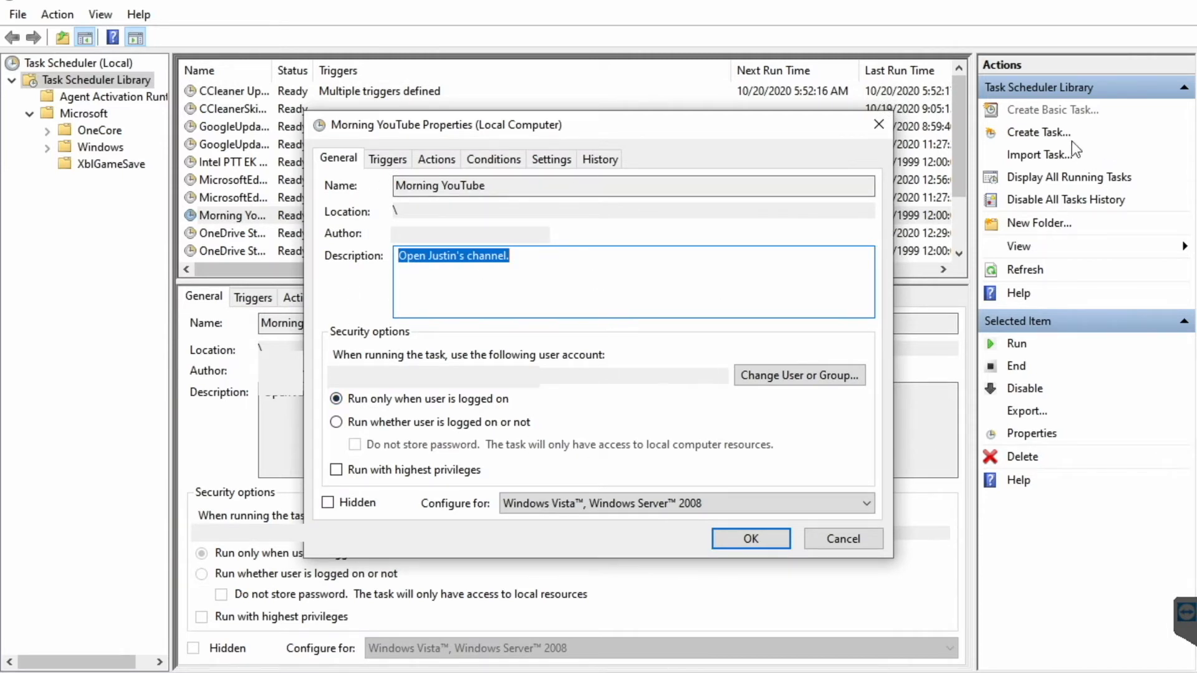
# - Browse the Triggers, Actions, Conditions, Settings and History tabs, cancel, and select Morning YouTube
pyautogui.click(388, 159)
pyautogui.click(454, 159)
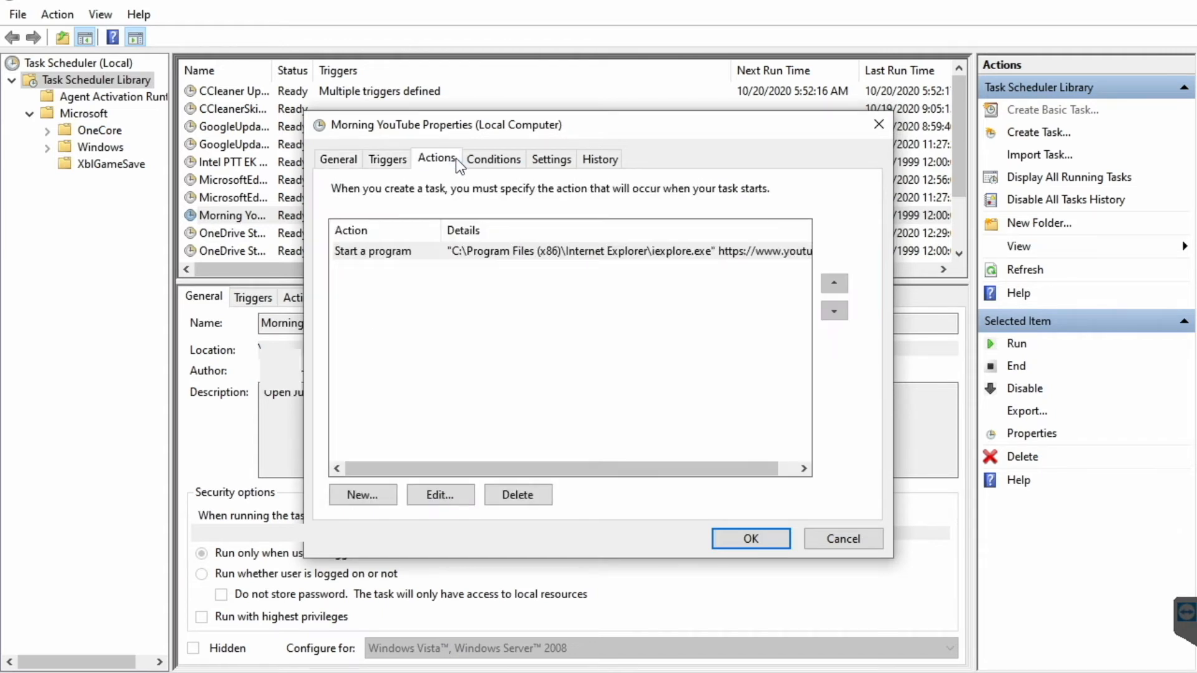
pyautogui.click(491, 159)
pyautogui.click(550, 160)
pyautogui.click(601, 160)
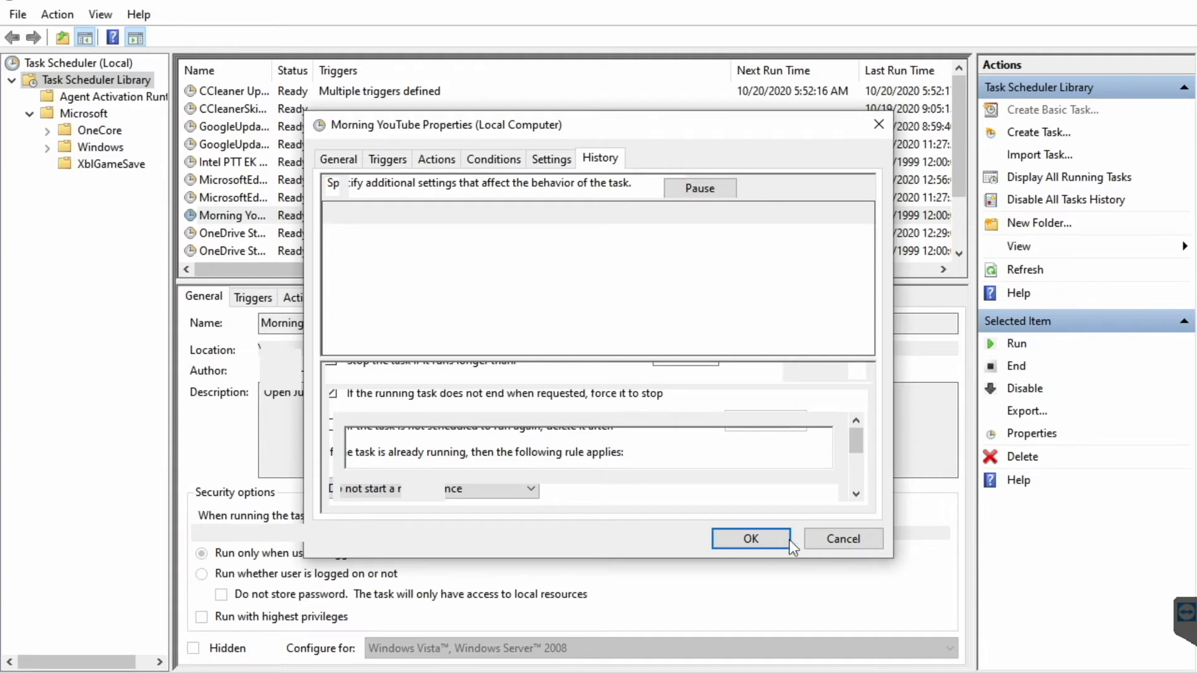
pyautogui.click(844, 539)
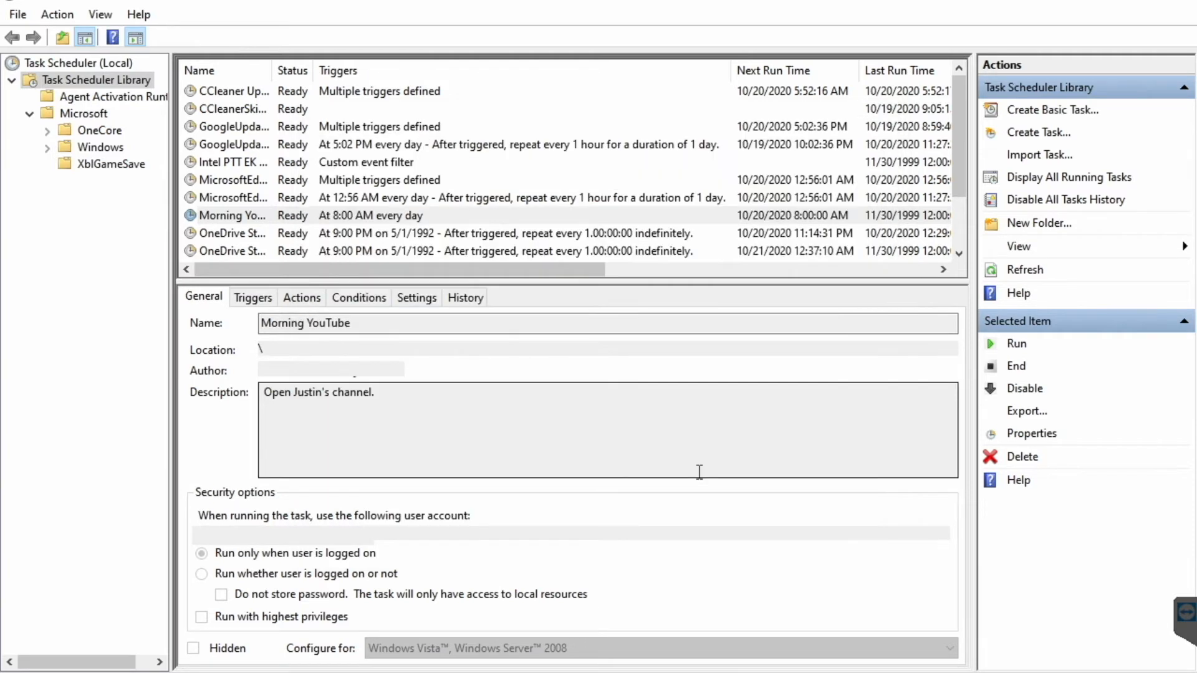
pyautogui.click(214, 217)
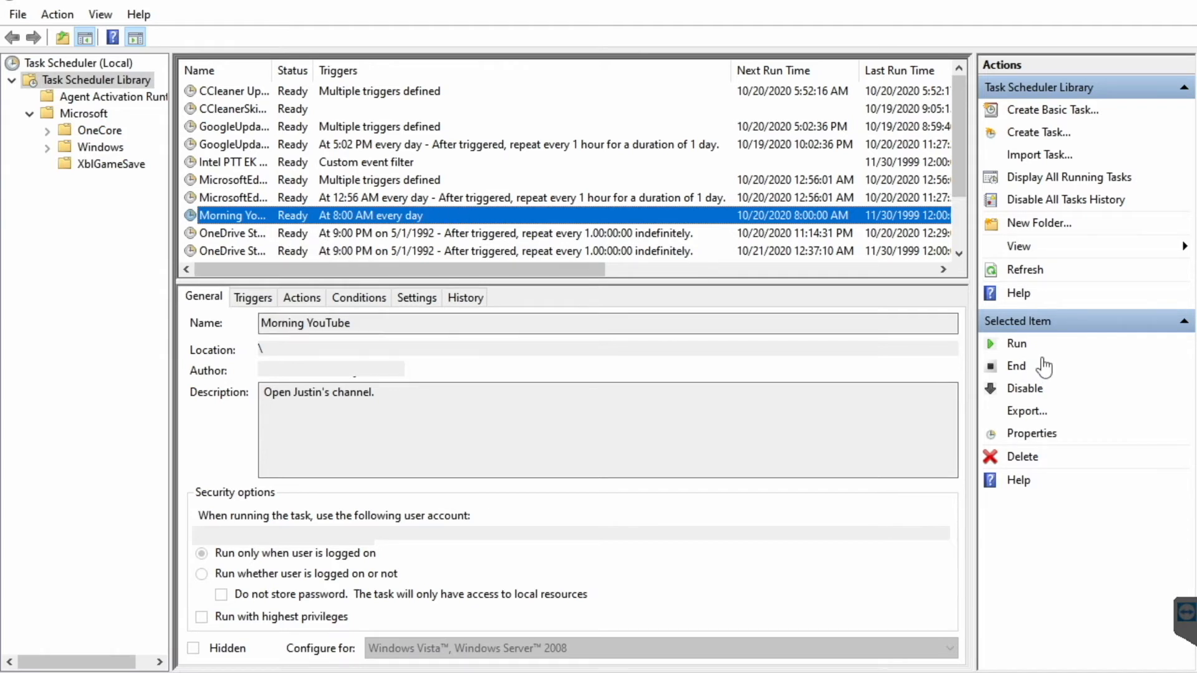
# - Run Morning YouTube manually and close the Internet Explorer window showing the channel
pyautogui.click(993, 352)
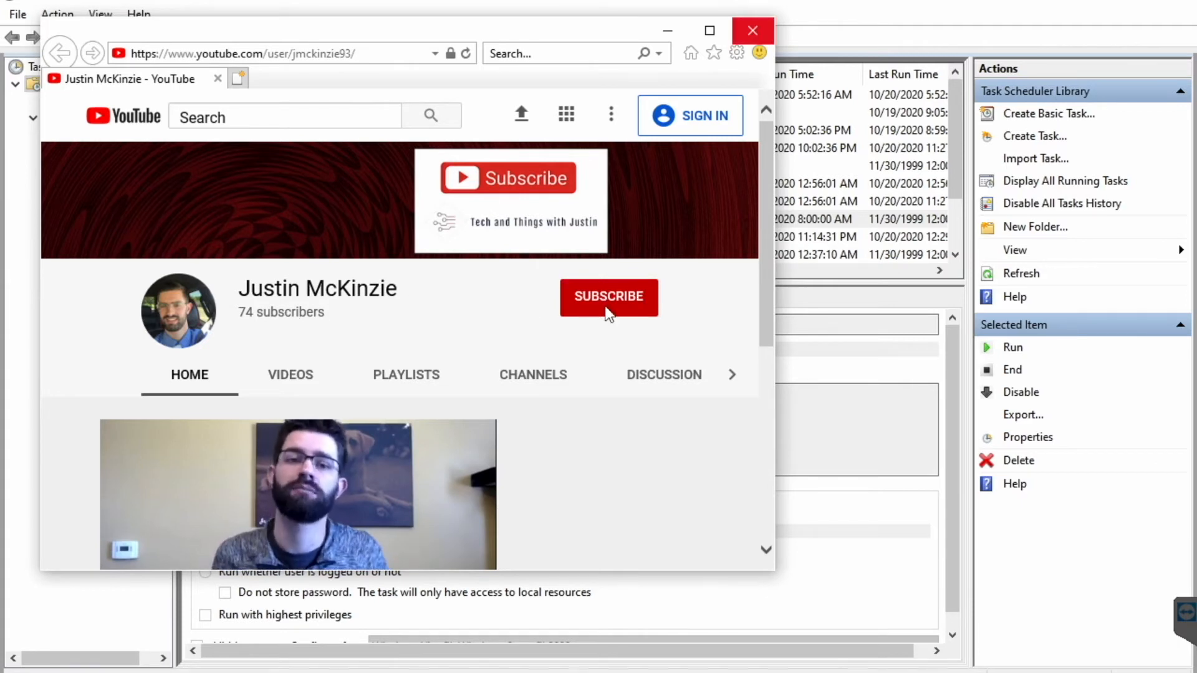
pyautogui.click(746, 39)
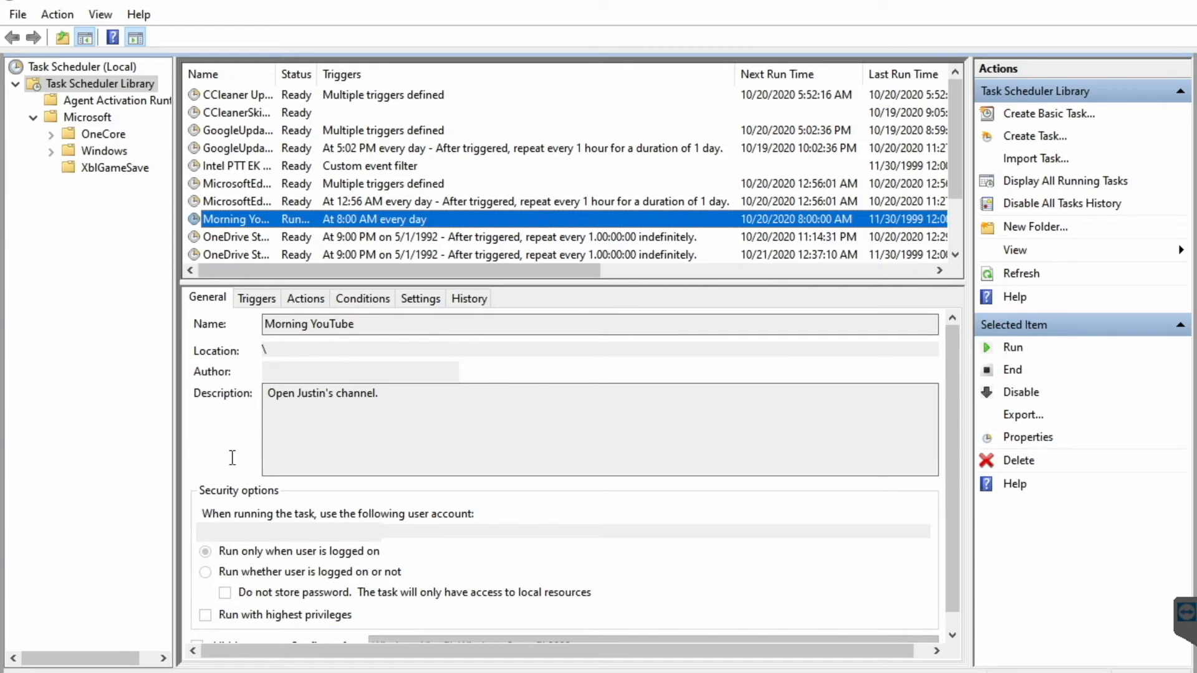
# - Delete Morning YouTube and create a task 'Weekly Restart' described as rebooting Sundays at 1:00am
pyautogui.click(1018, 461)
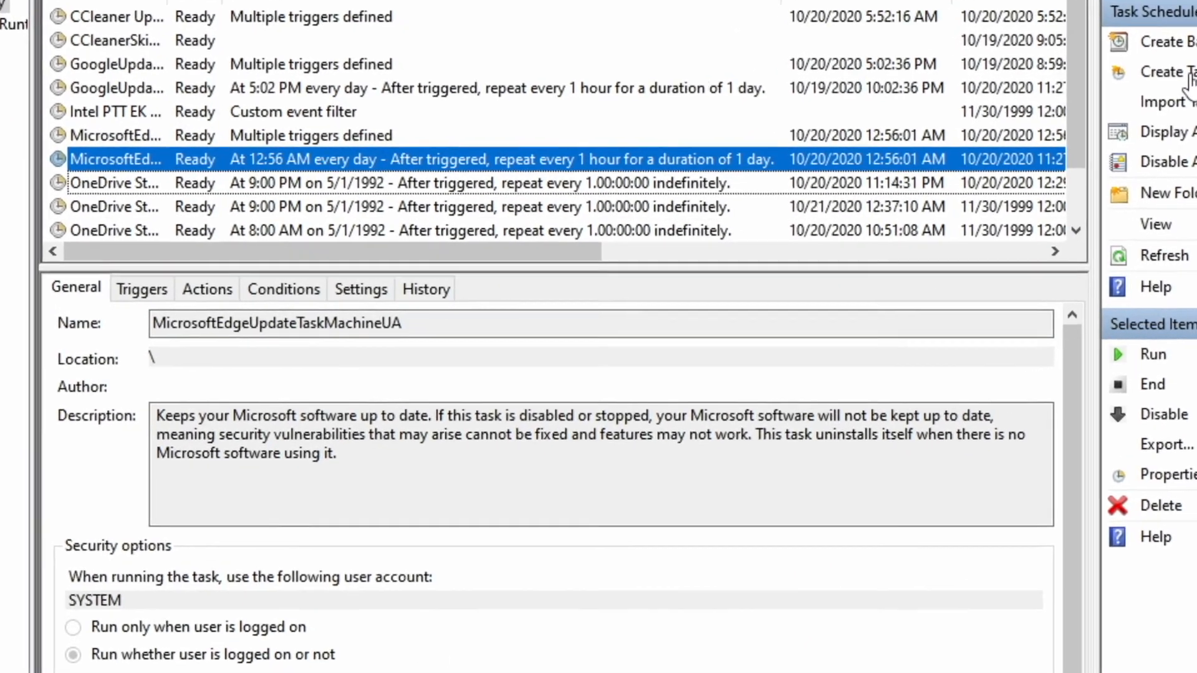
pyautogui.click(1188, 72)
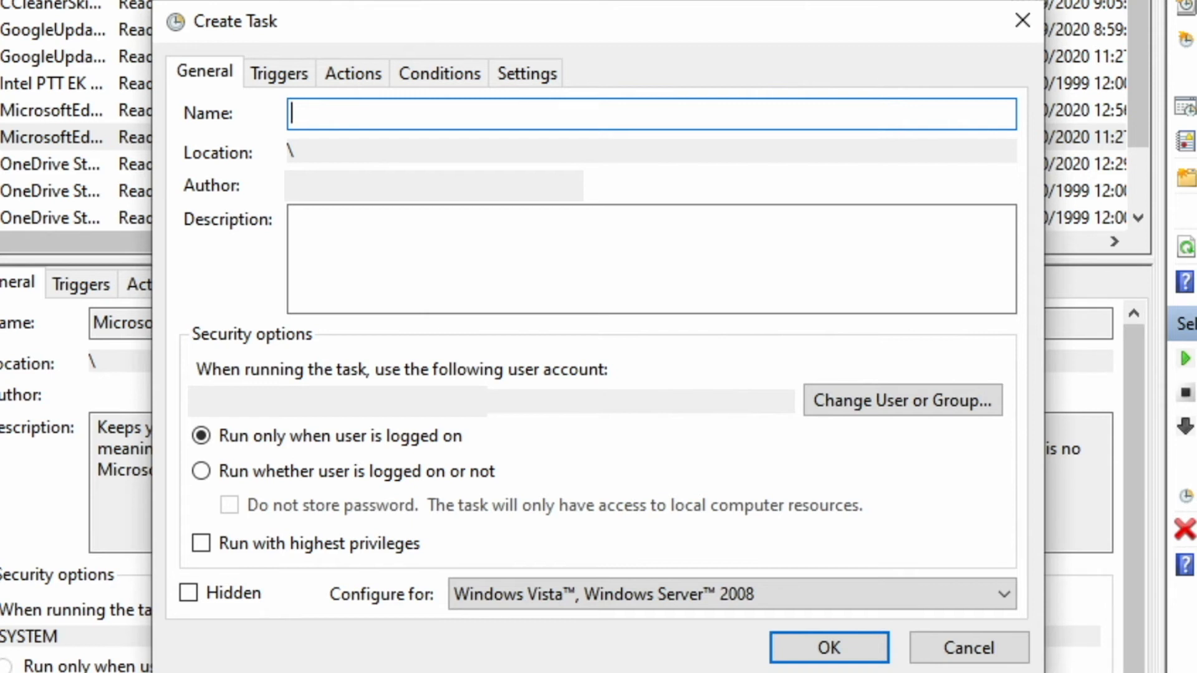
pyautogui.write('Weekly Restart')
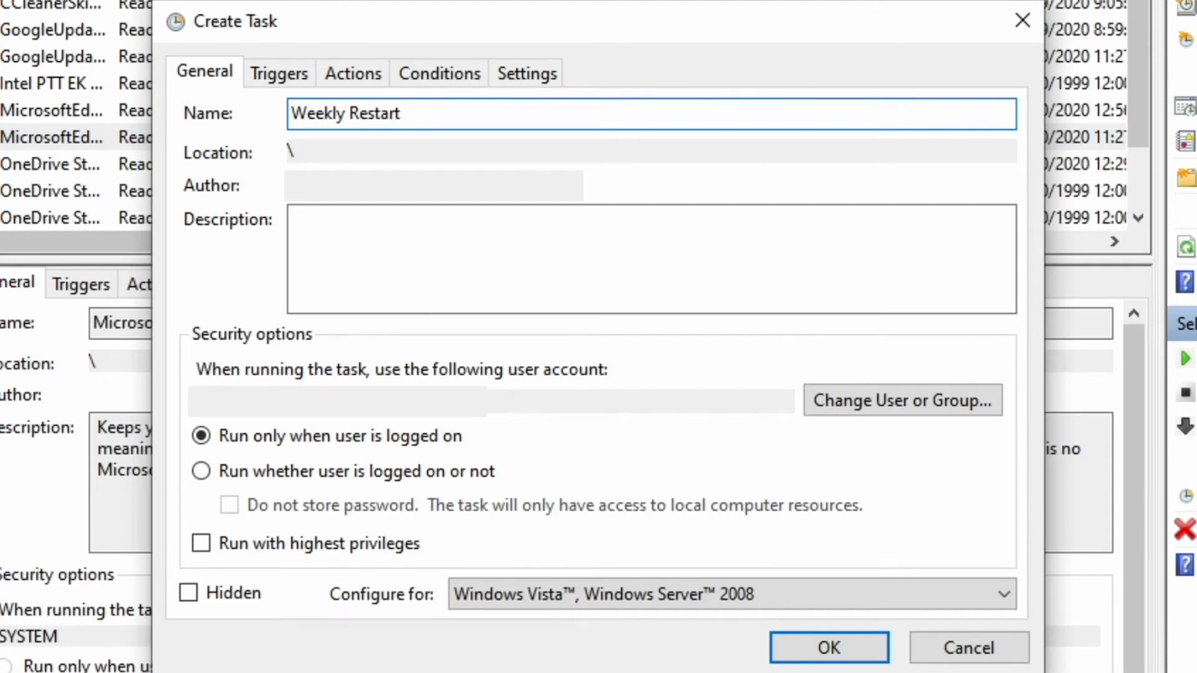
pyautogui.click(717, 255)
pyautogui.write('Rebooting computer every week at 1:00am on Sundays.')
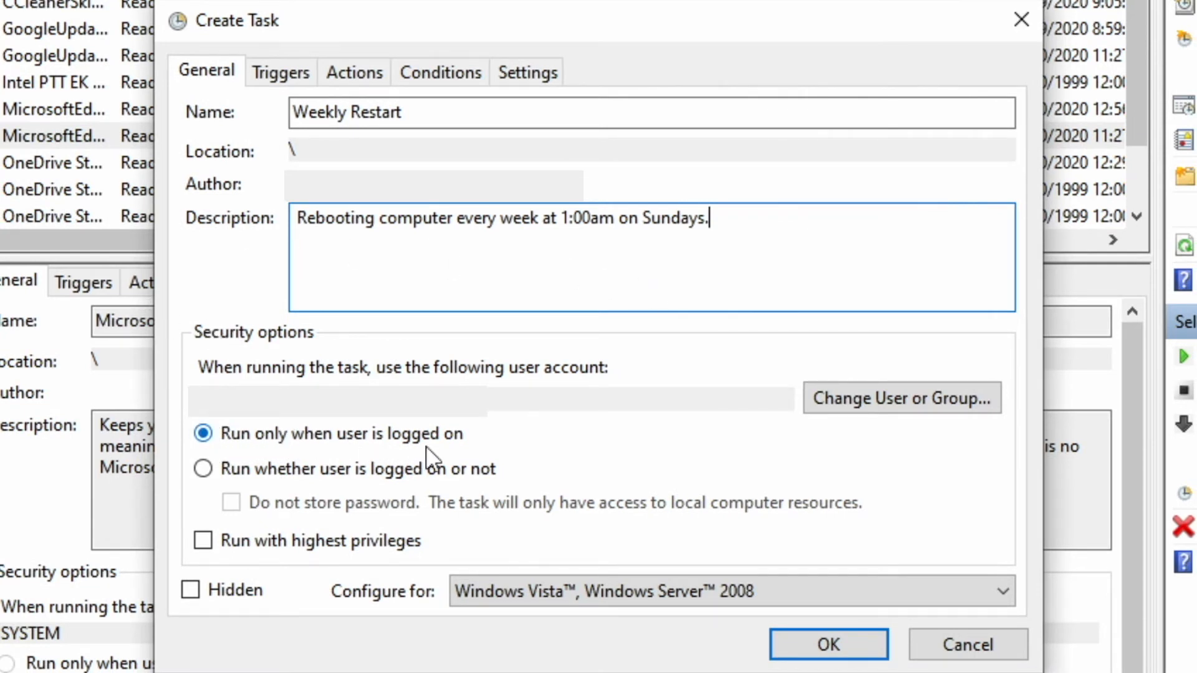
# - Make the task run whether the user is logged on or not, configured for Windows 10
pyautogui.click(202, 469)
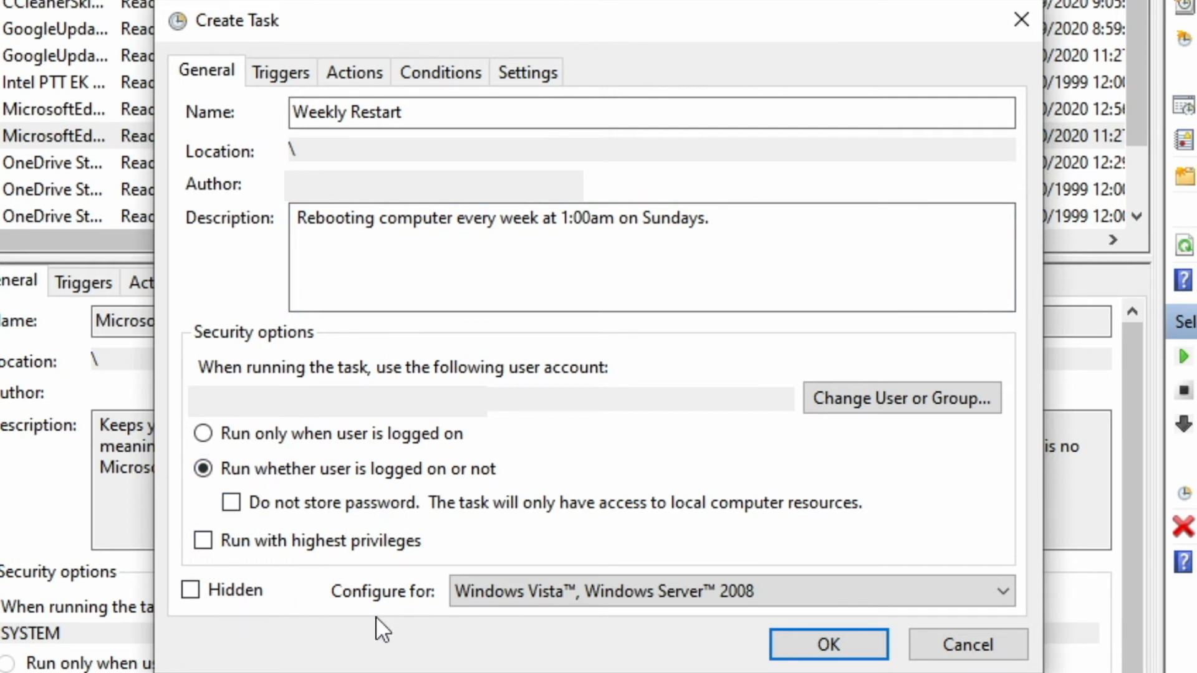
pyautogui.click(566, 605)
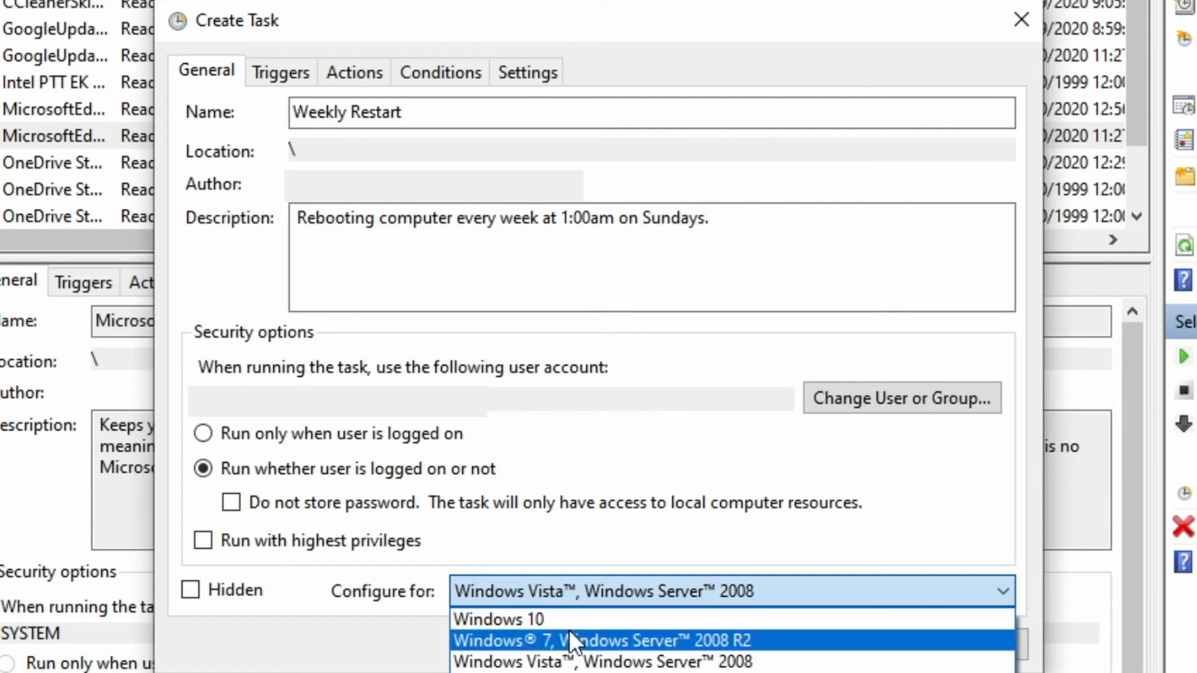
pyautogui.click(584, 620)
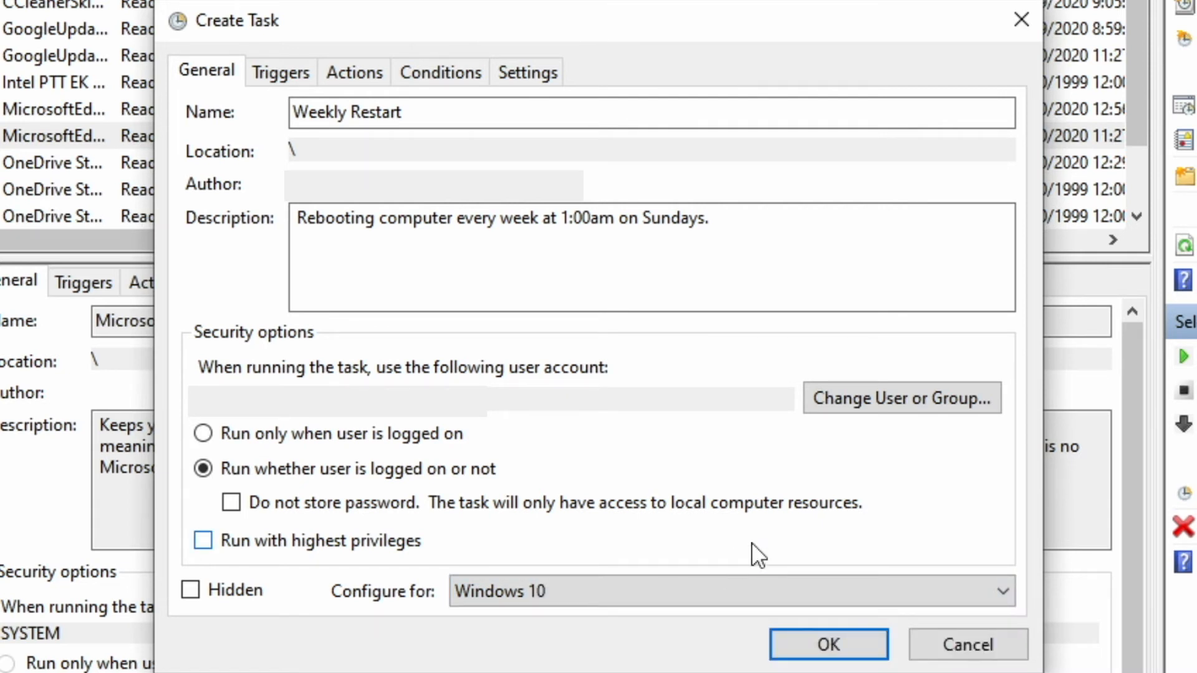
pyautogui.click(293, 73)
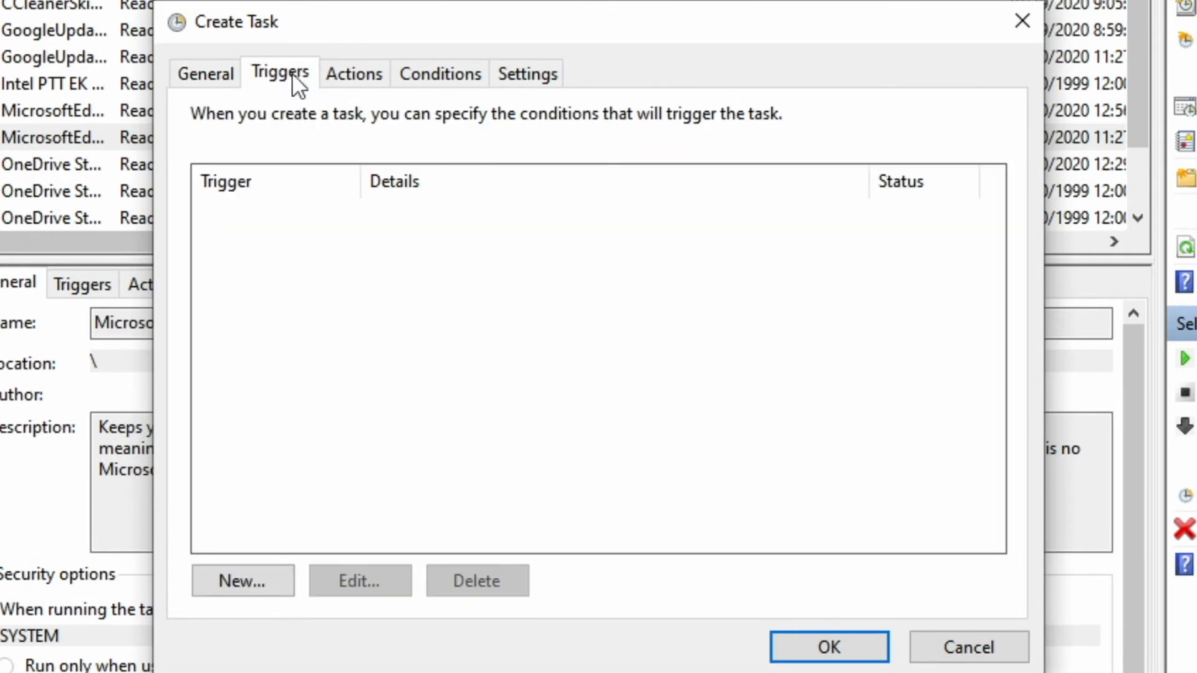
# - Add a weekly trigger that fires at 1:00:00 AM every Sunday
pyautogui.click(245, 590)
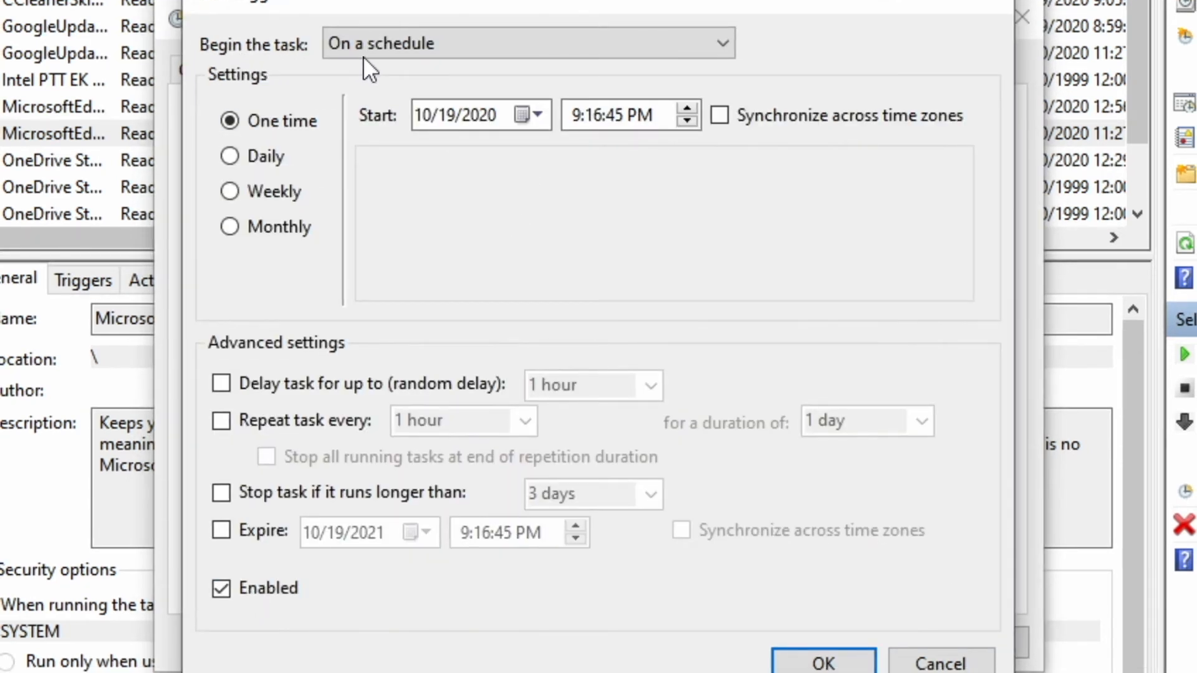
pyautogui.click(230, 191)
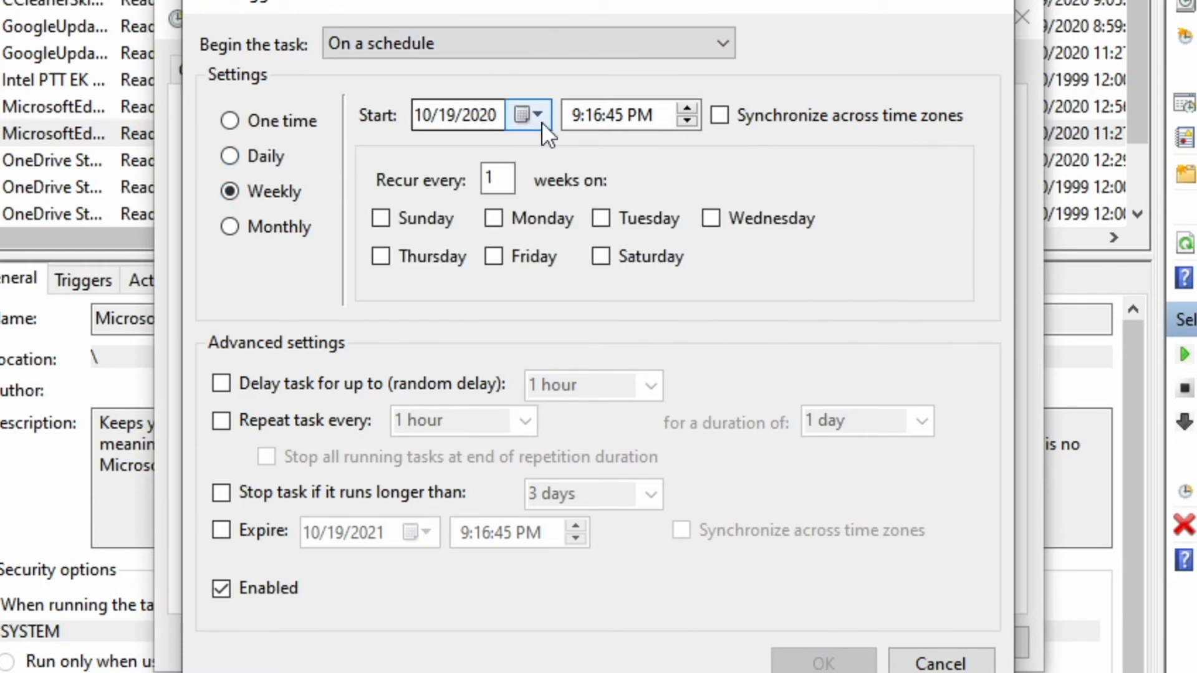
pyautogui.click(573, 123)
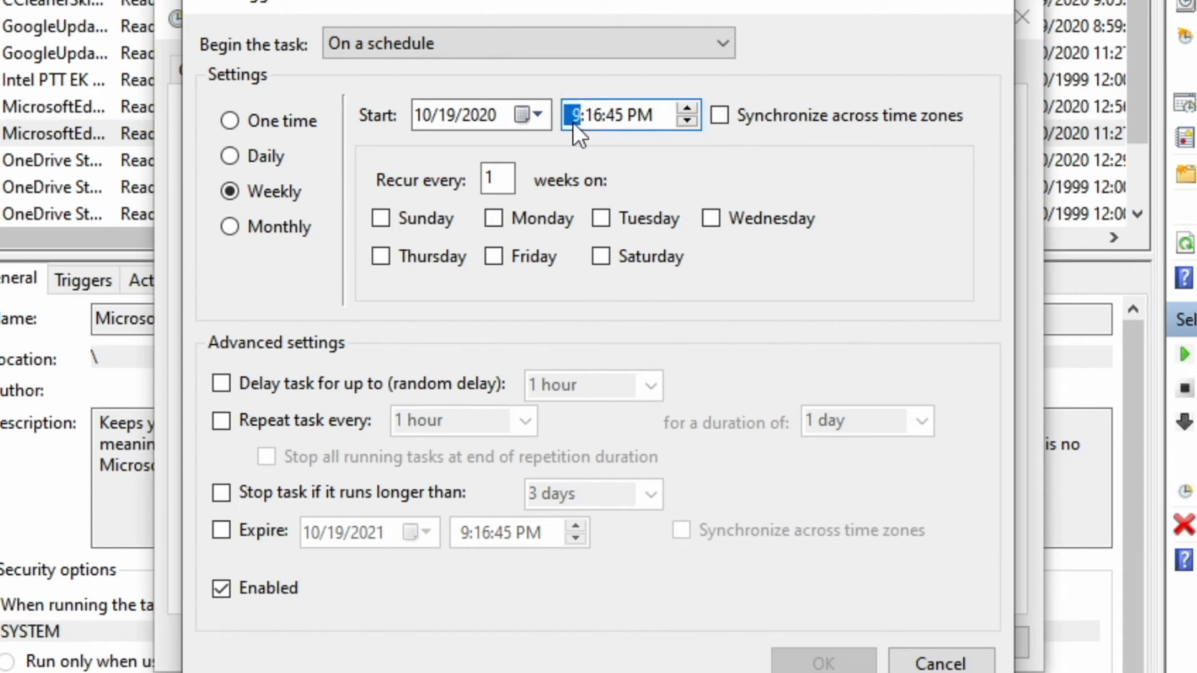
pyautogui.write('10000a')
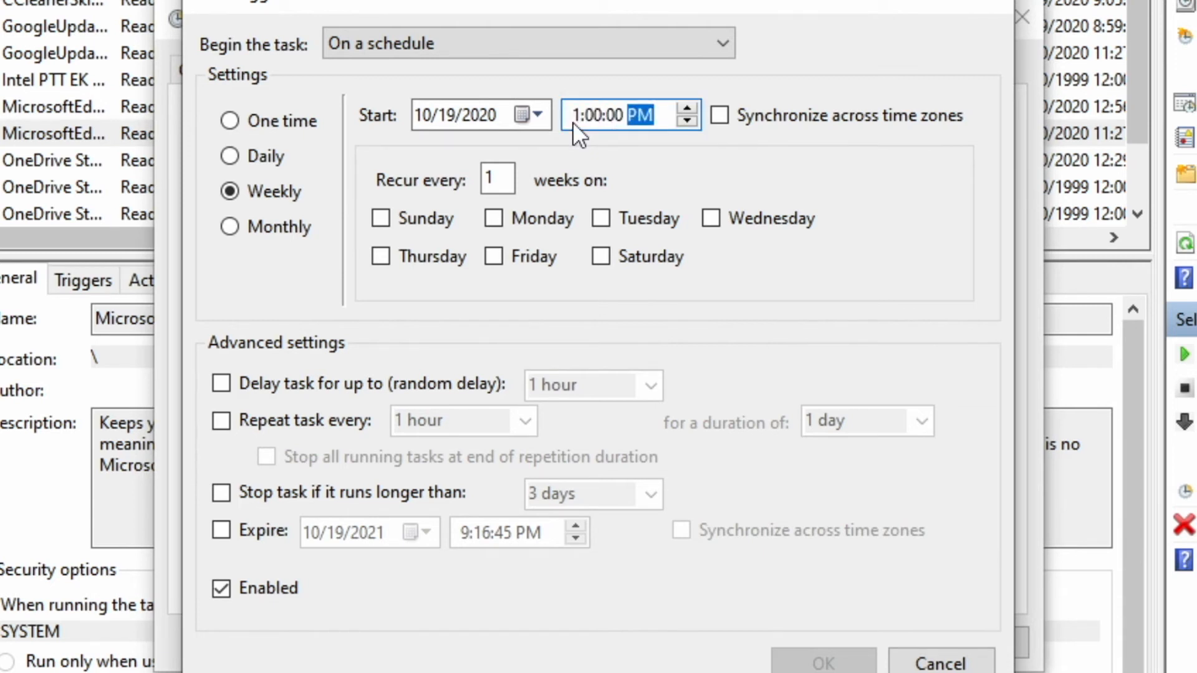
pyautogui.click(379, 219)
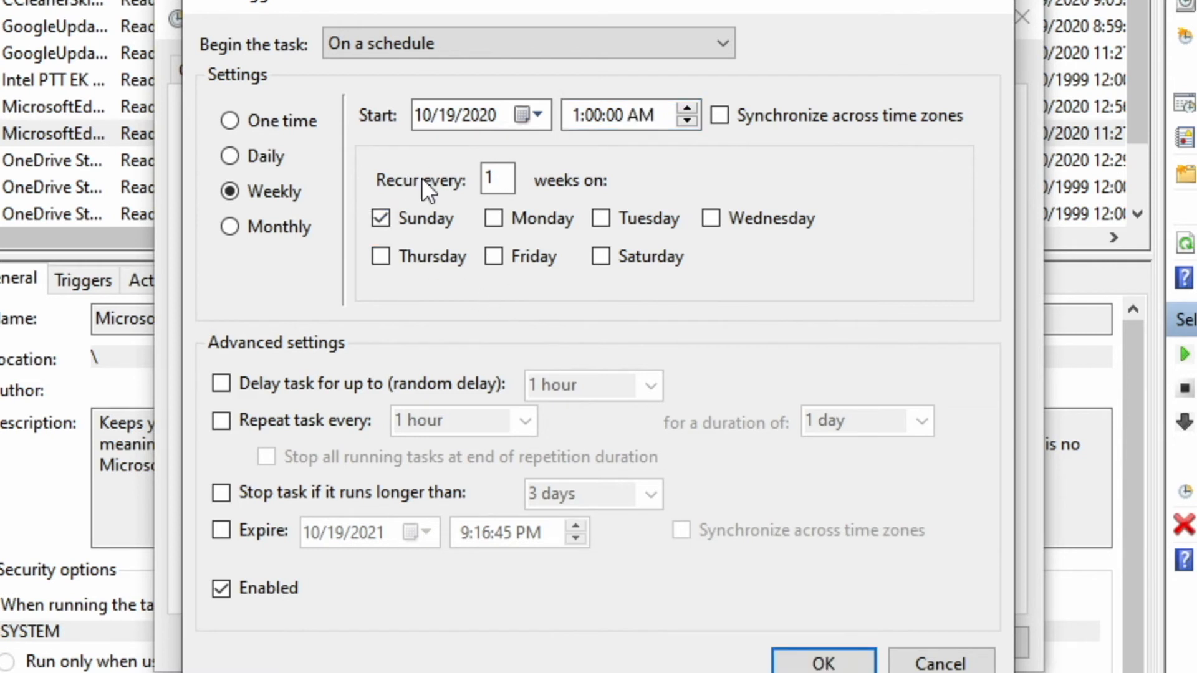
pyautogui.doubleClick(503, 181)
pyautogui.click(859, 670)
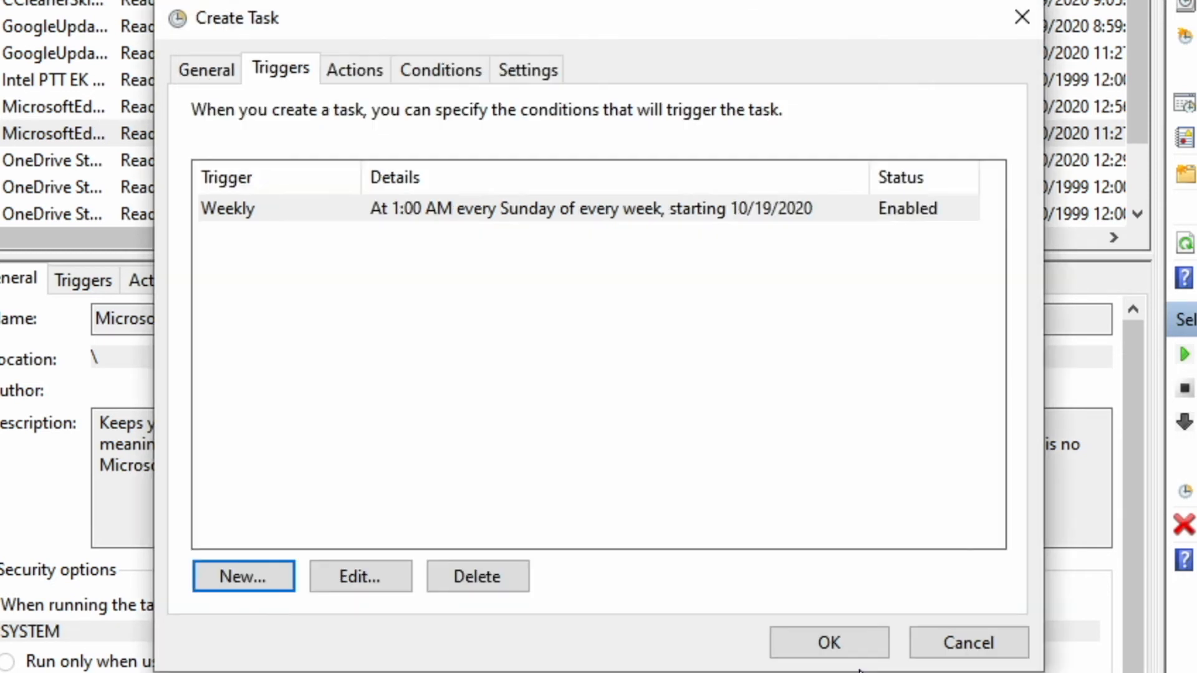
# - Add a Start a program action running %SystemRoot%\system32\shutdown.exe with arguments -r -f -t 10
pyautogui.click(365, 67)
pyautogui.click(243, 577)
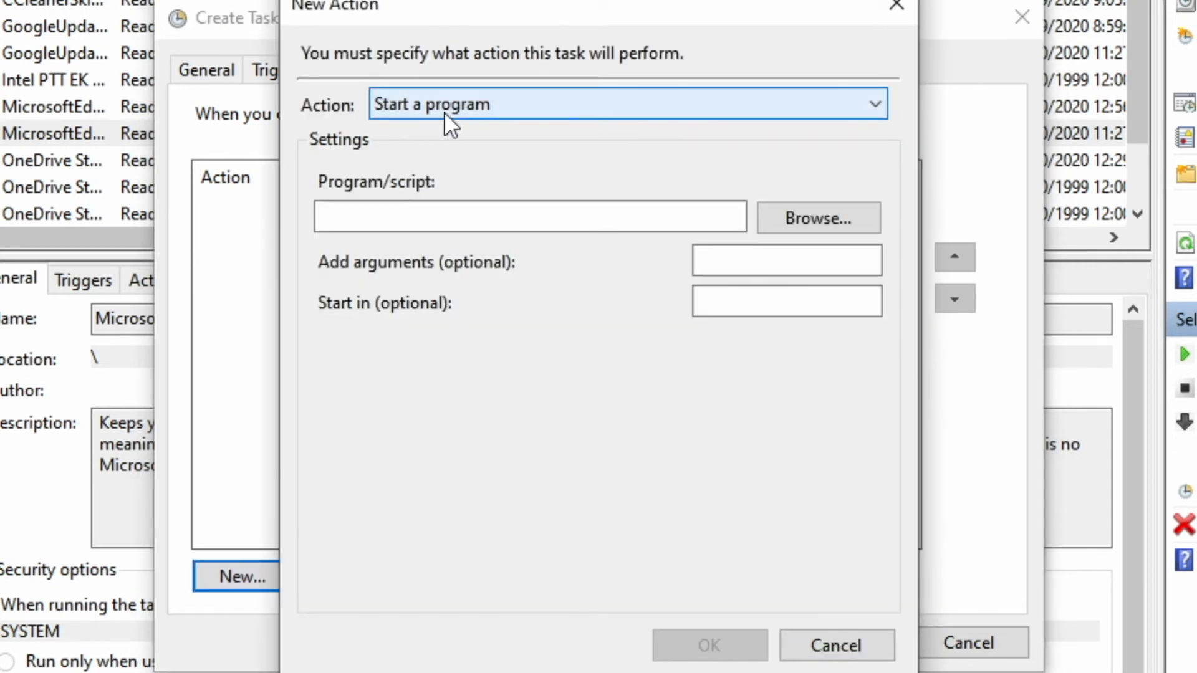
pyautogui.click(439, 226)
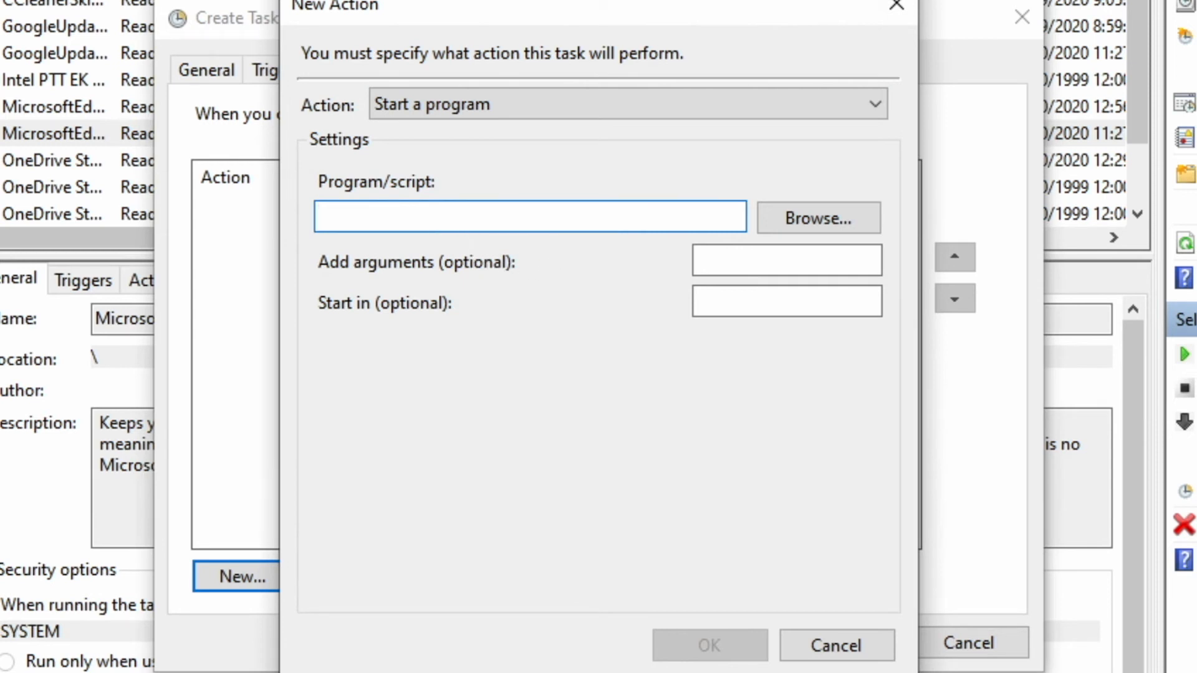
pyautogui.write('%SystemRoot%\\system32\\shutdown.exe')
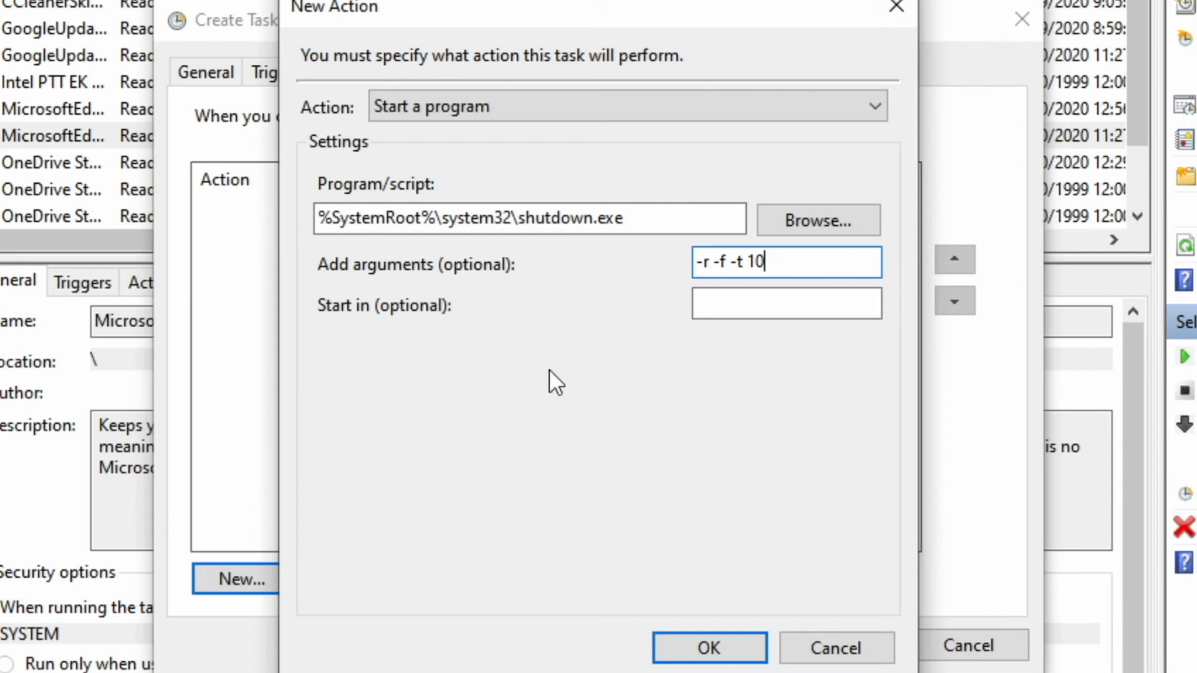
pyautogui.click(713, 650)
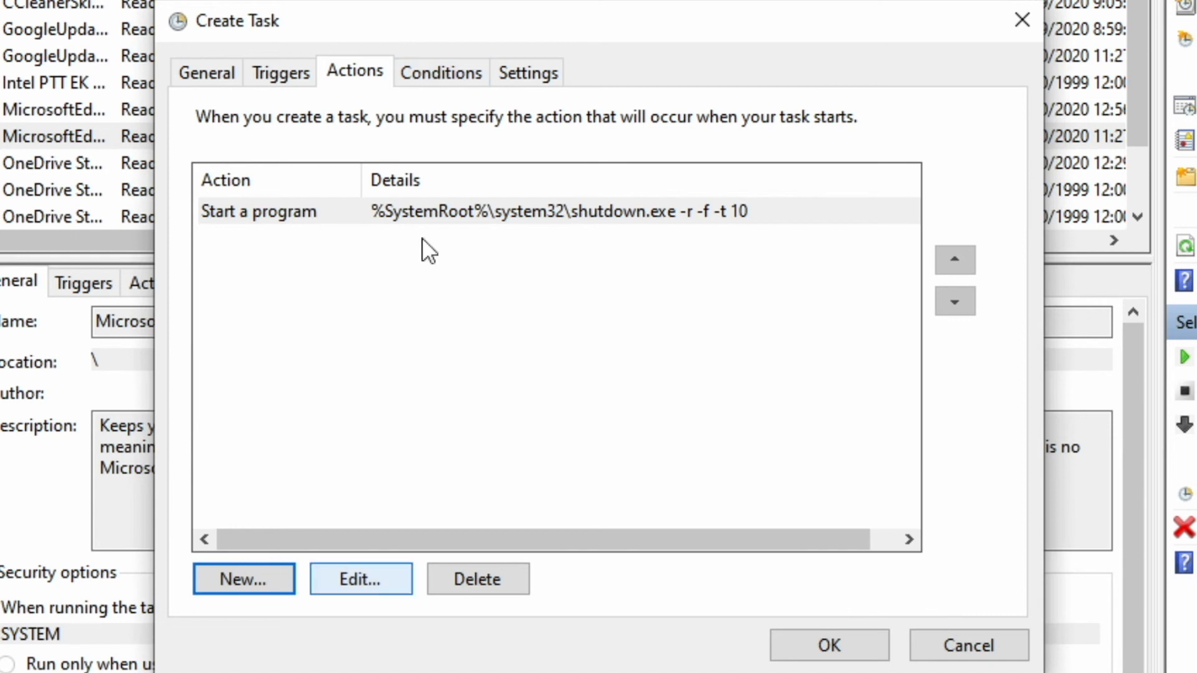
# - Look over the Weekly Restart task's Conditions and Settings options
pyautogui.click(445, 82)
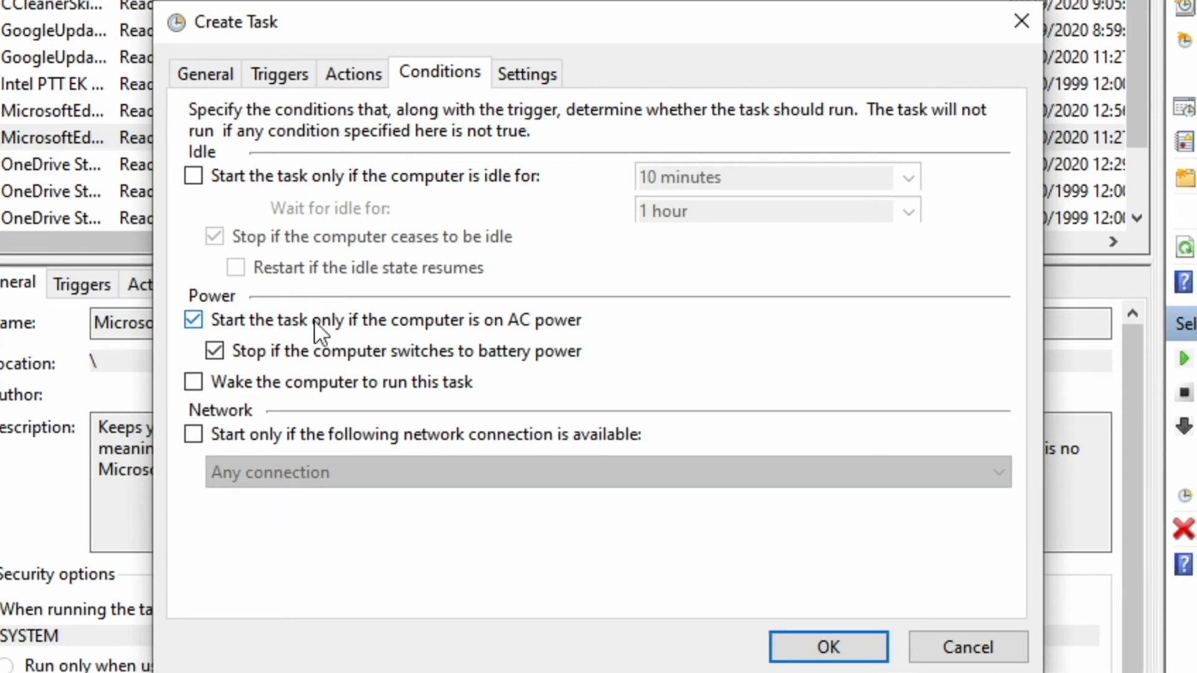
pyautogui.click(528, 76)
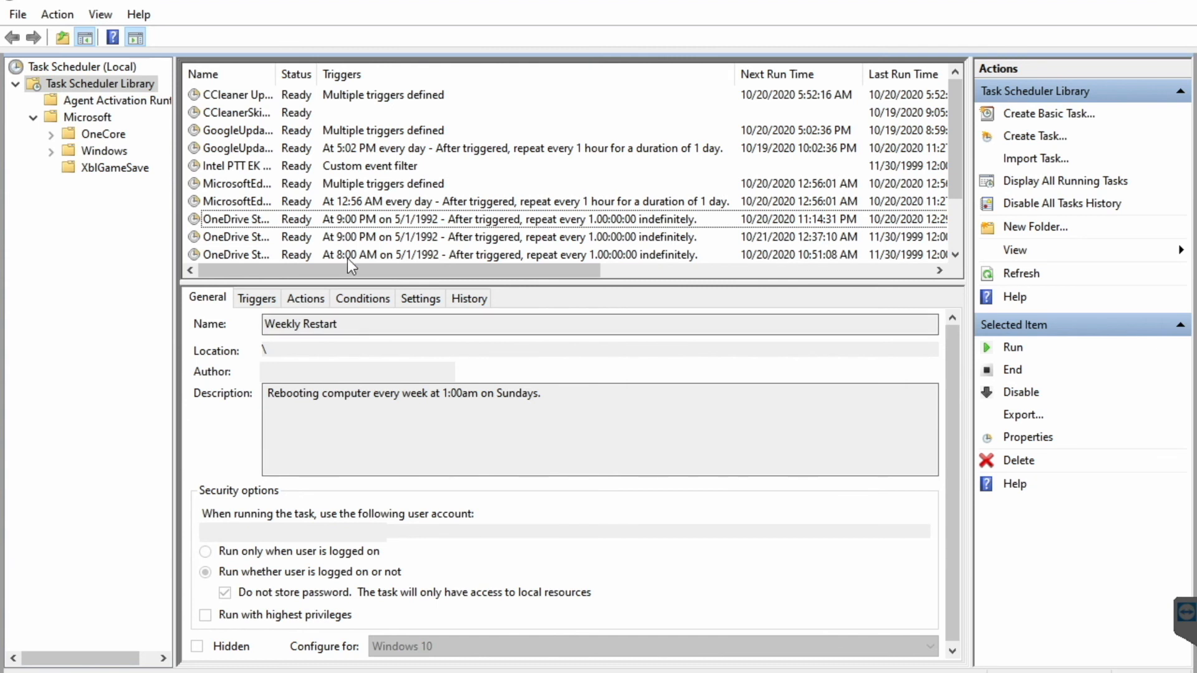
# - Look at the Weekly Restart task's History, then return to its General details
pyautogui.moveTo(253, 268); pyautogui.dragTo(248, 266)
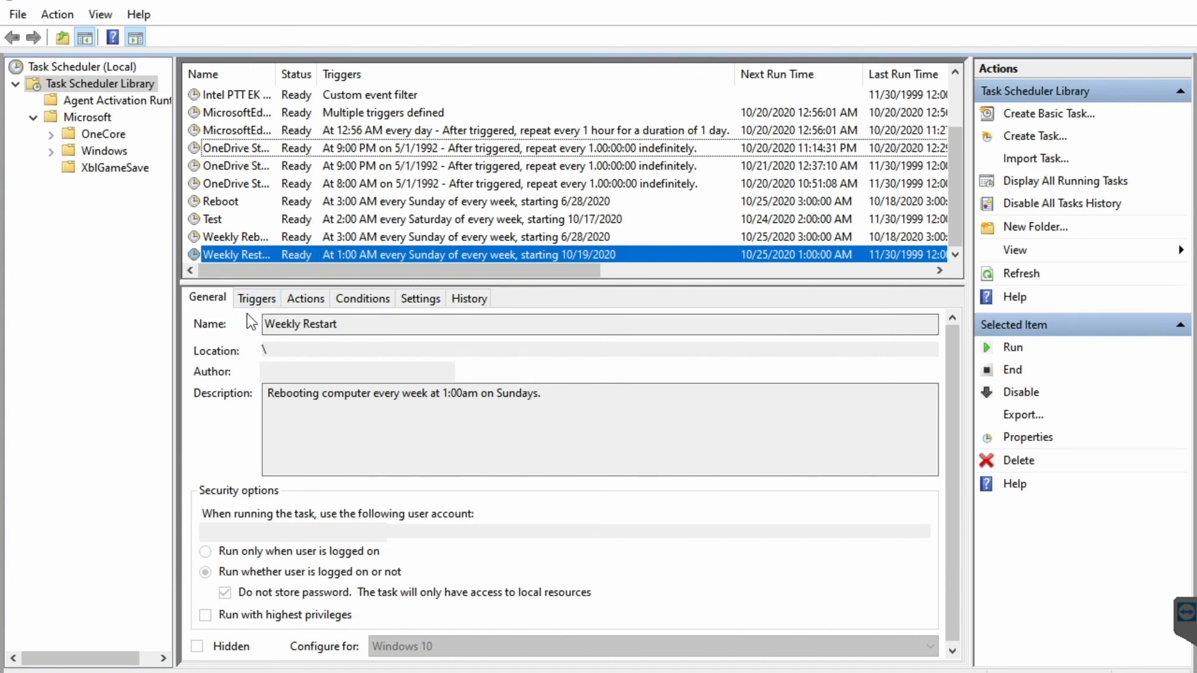
pyautogui.click(468, 297)
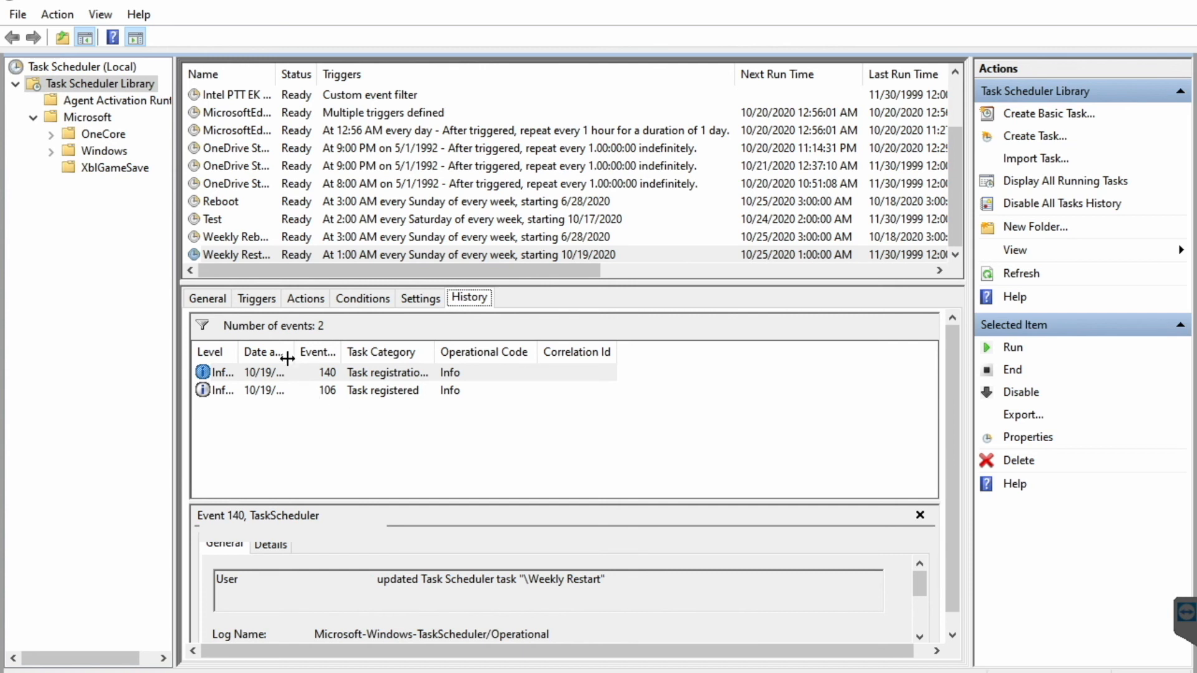
pyautogui.click(216, 302)
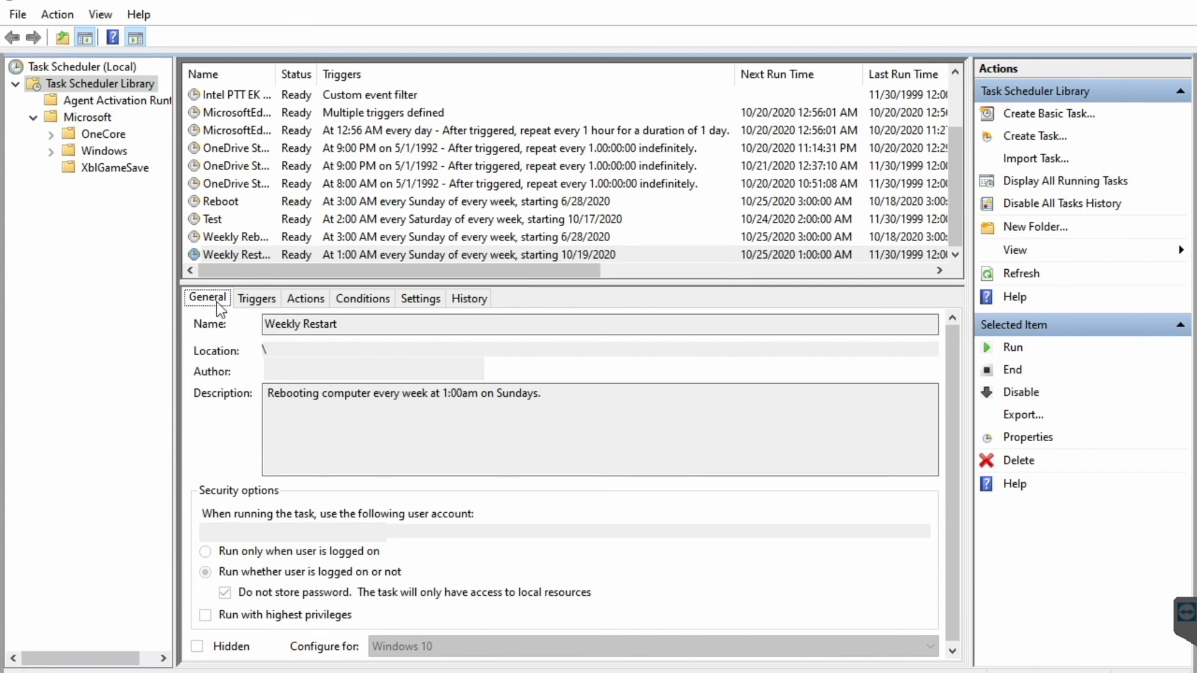
# - Delete the Weekly Restart task, confirming with Yes
pyautogui.click(250, 238)
pyautogui.click(245, 253)
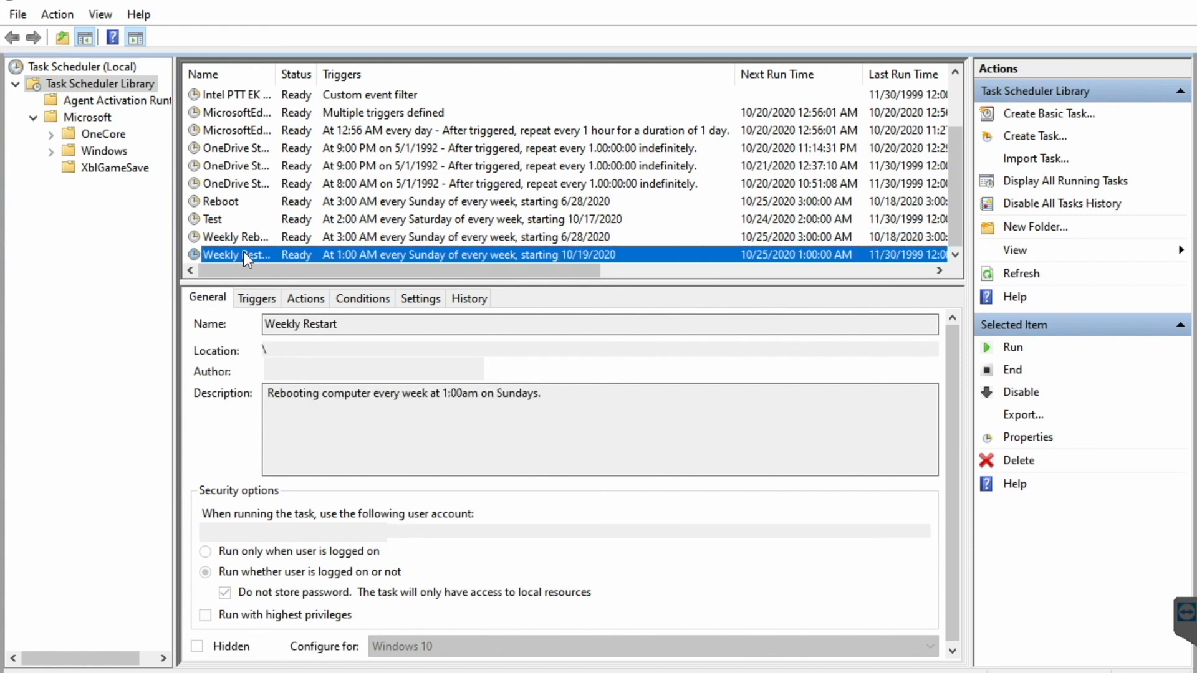
pyautogui.click(1012, 461)
pyautogui.click(622, 417)
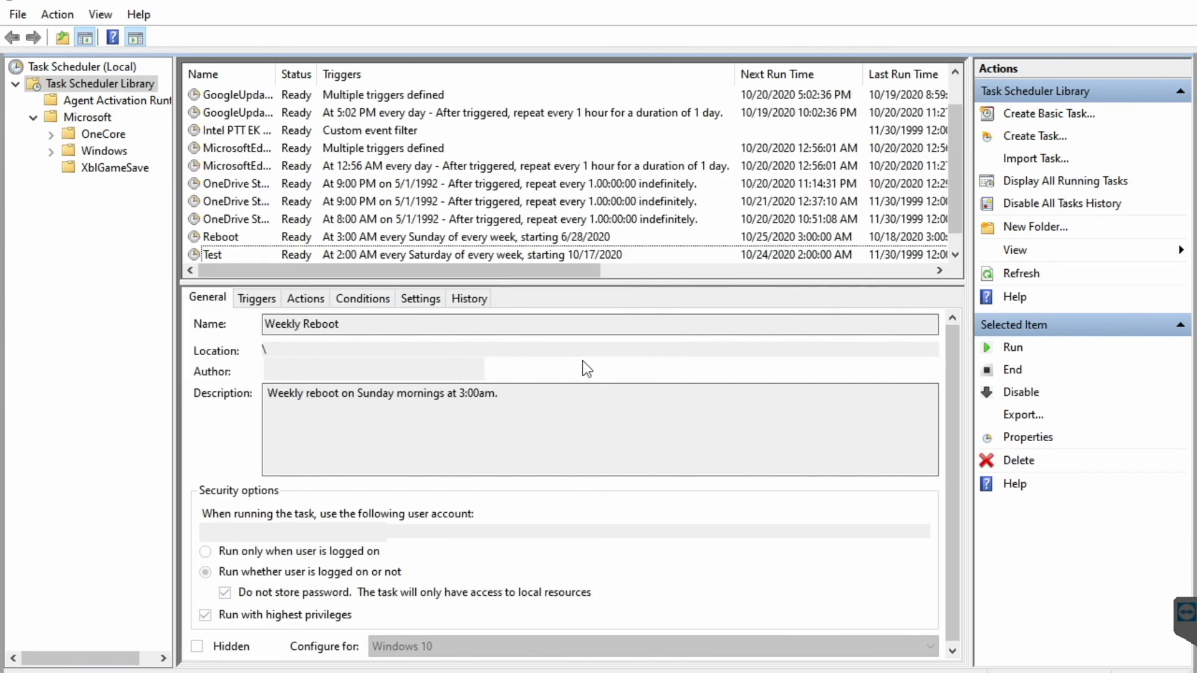